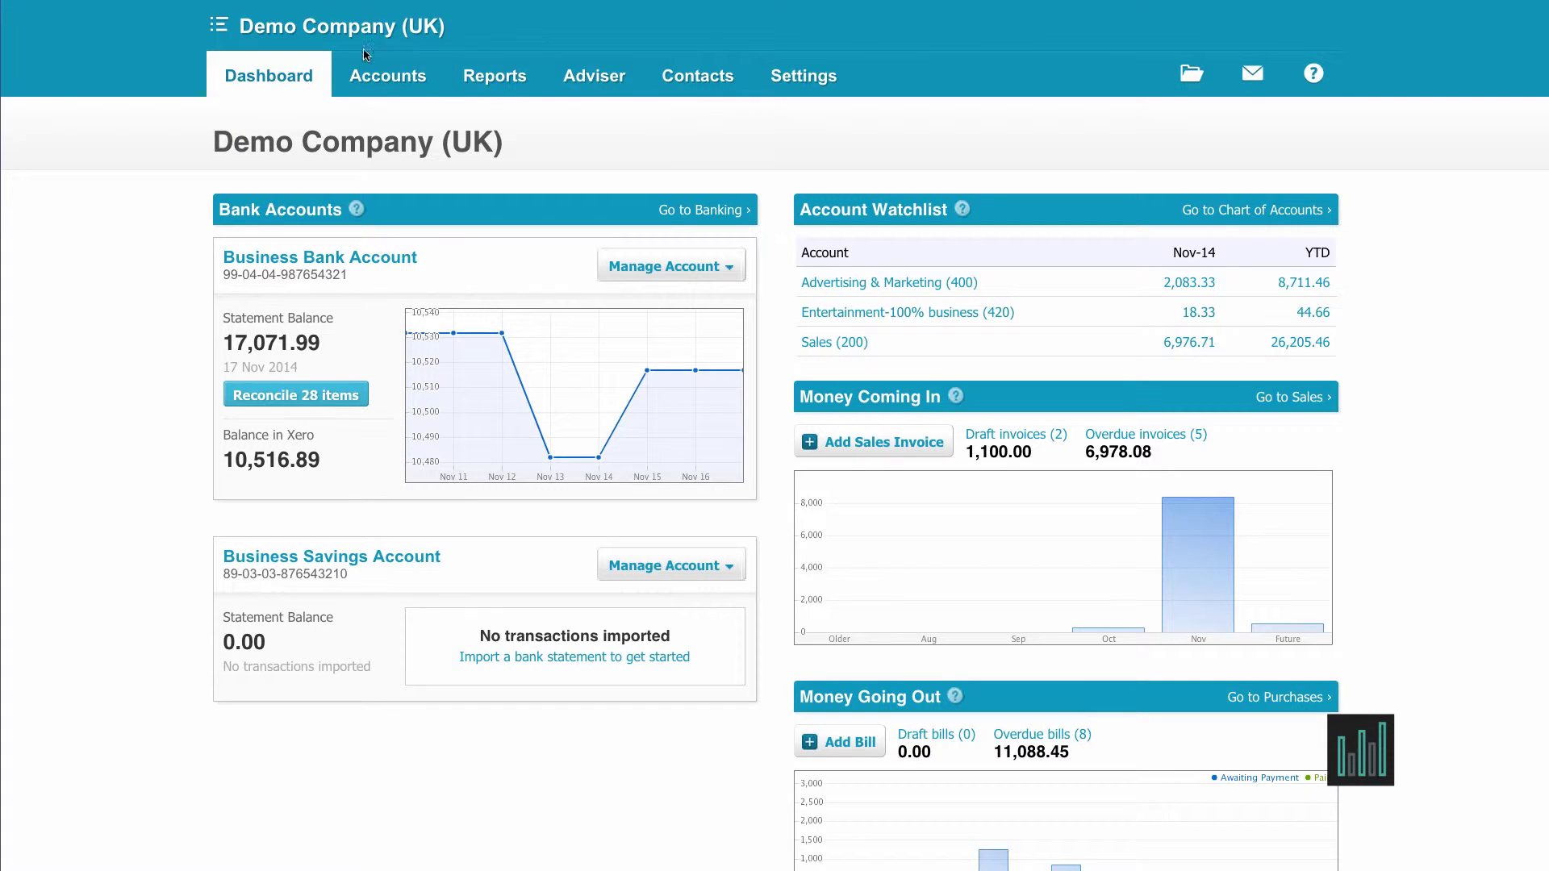
Step: Go to the Purchases overview from the Accounts menu
click(380, 83)
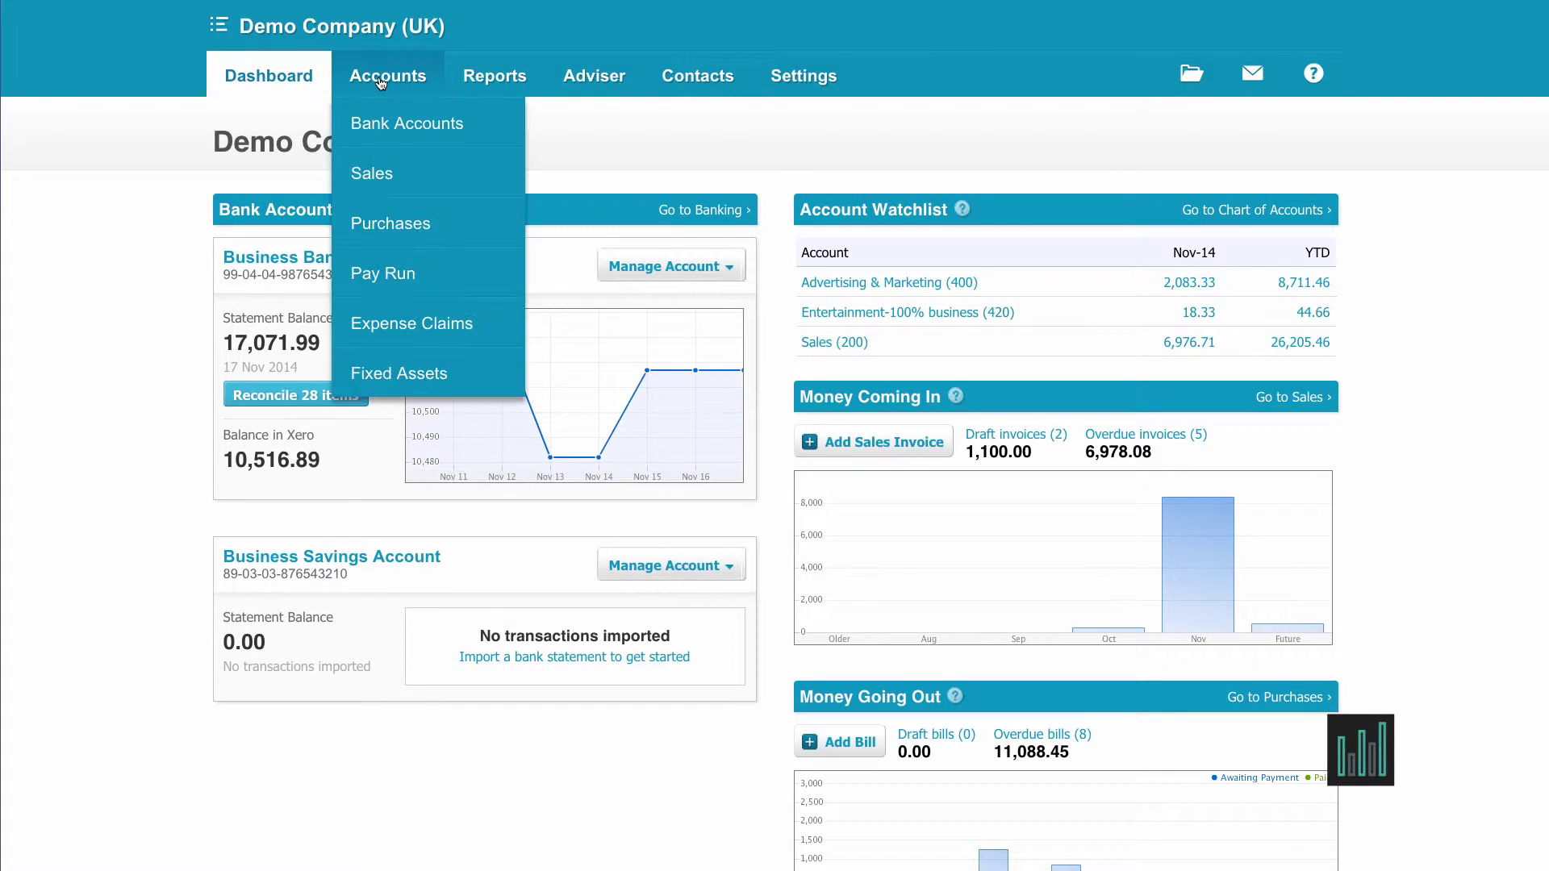
click(379, 226)
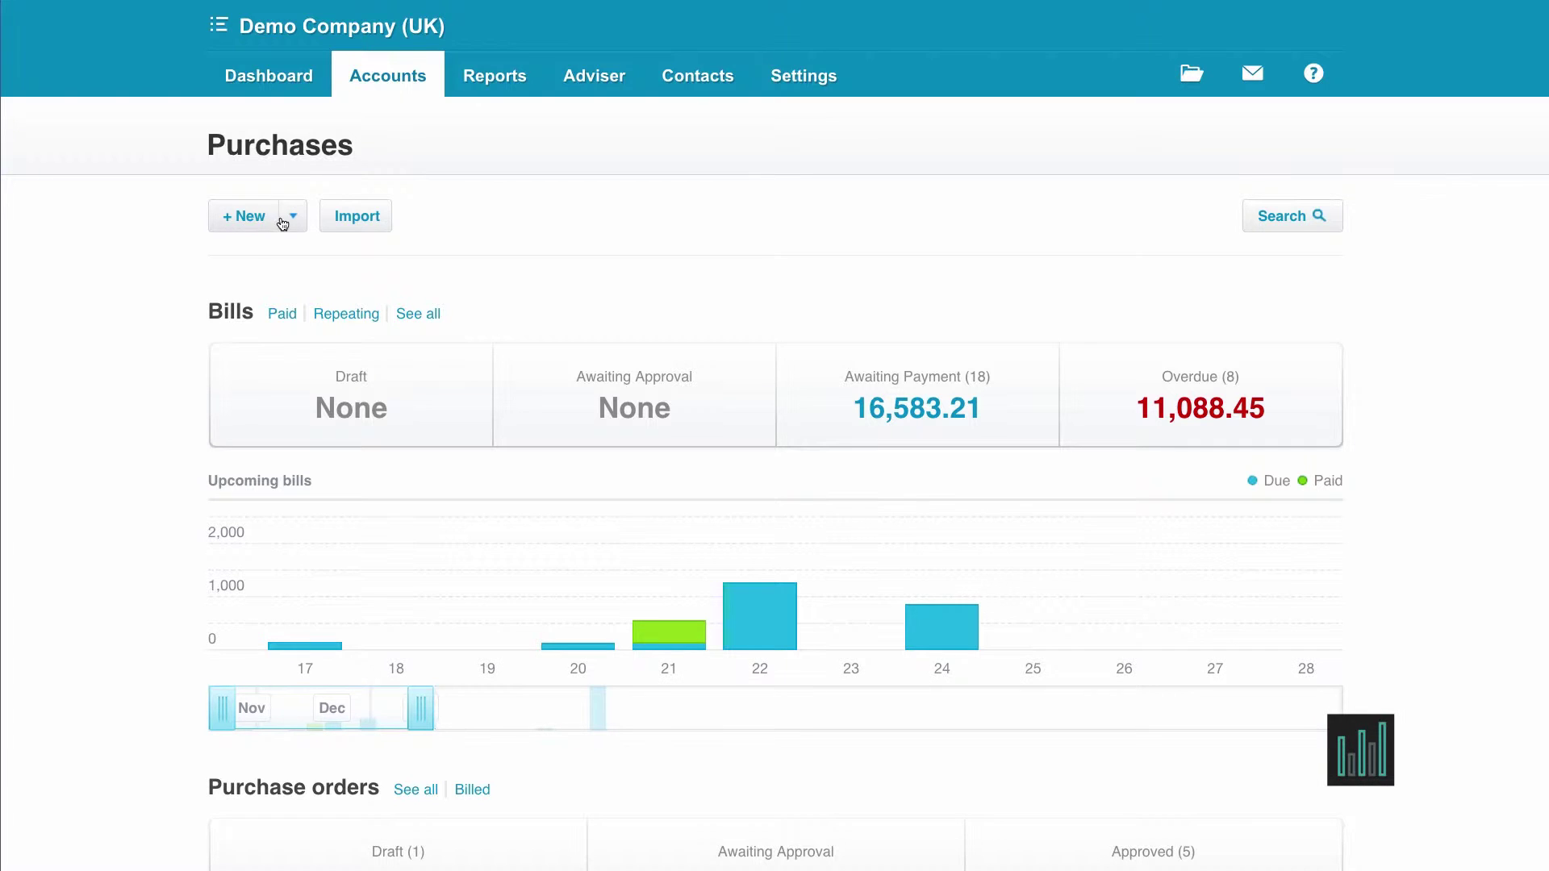
Step: Start new purchase order PO-0008 and check its related files panel
click(294, 227)
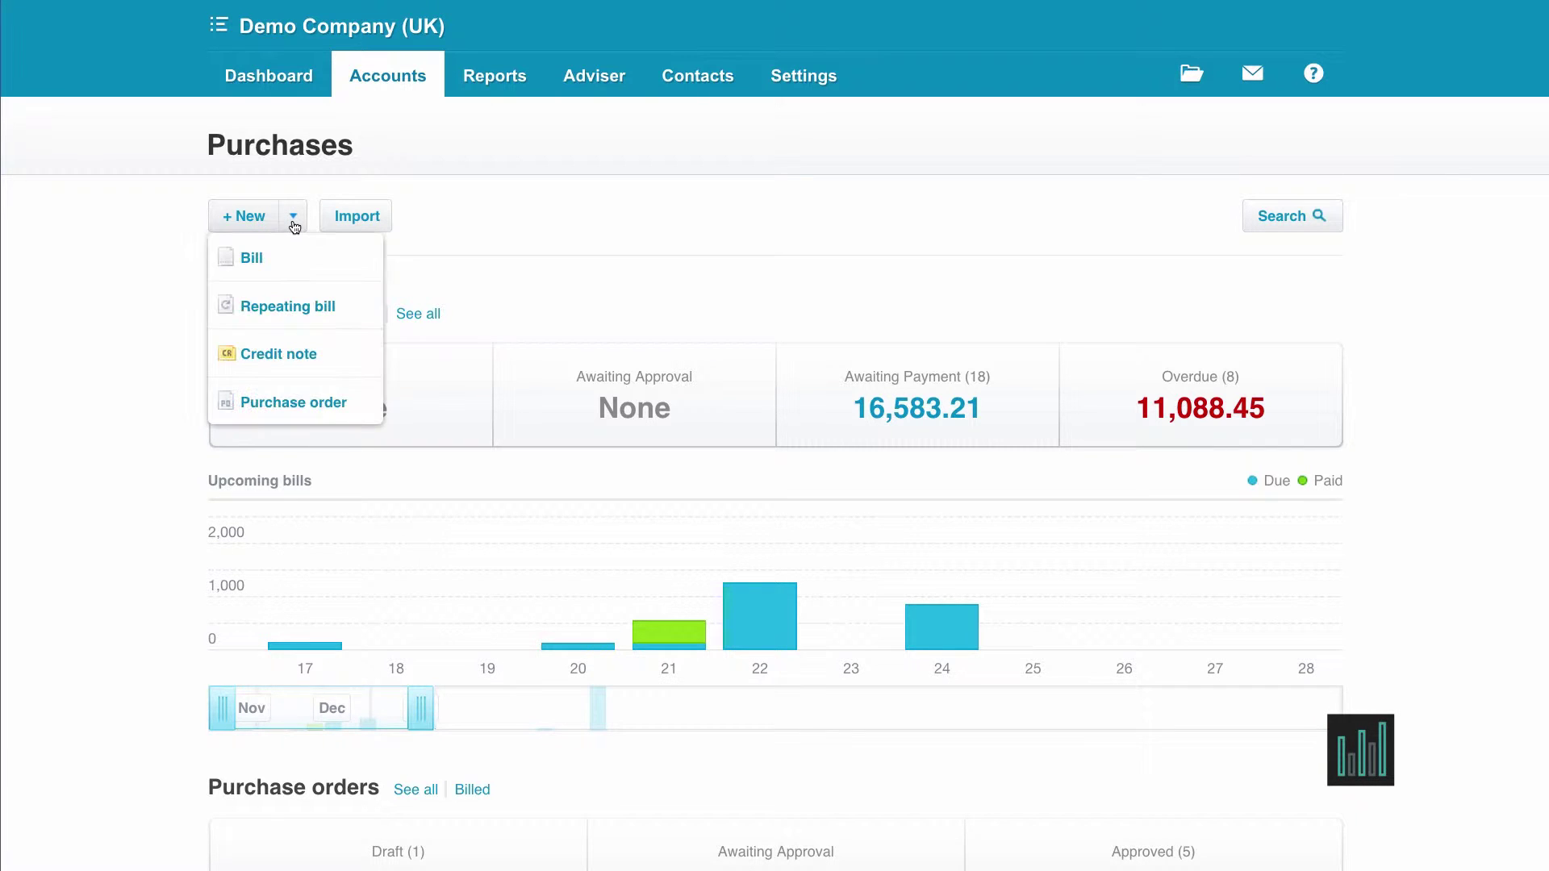
click(268, 403)
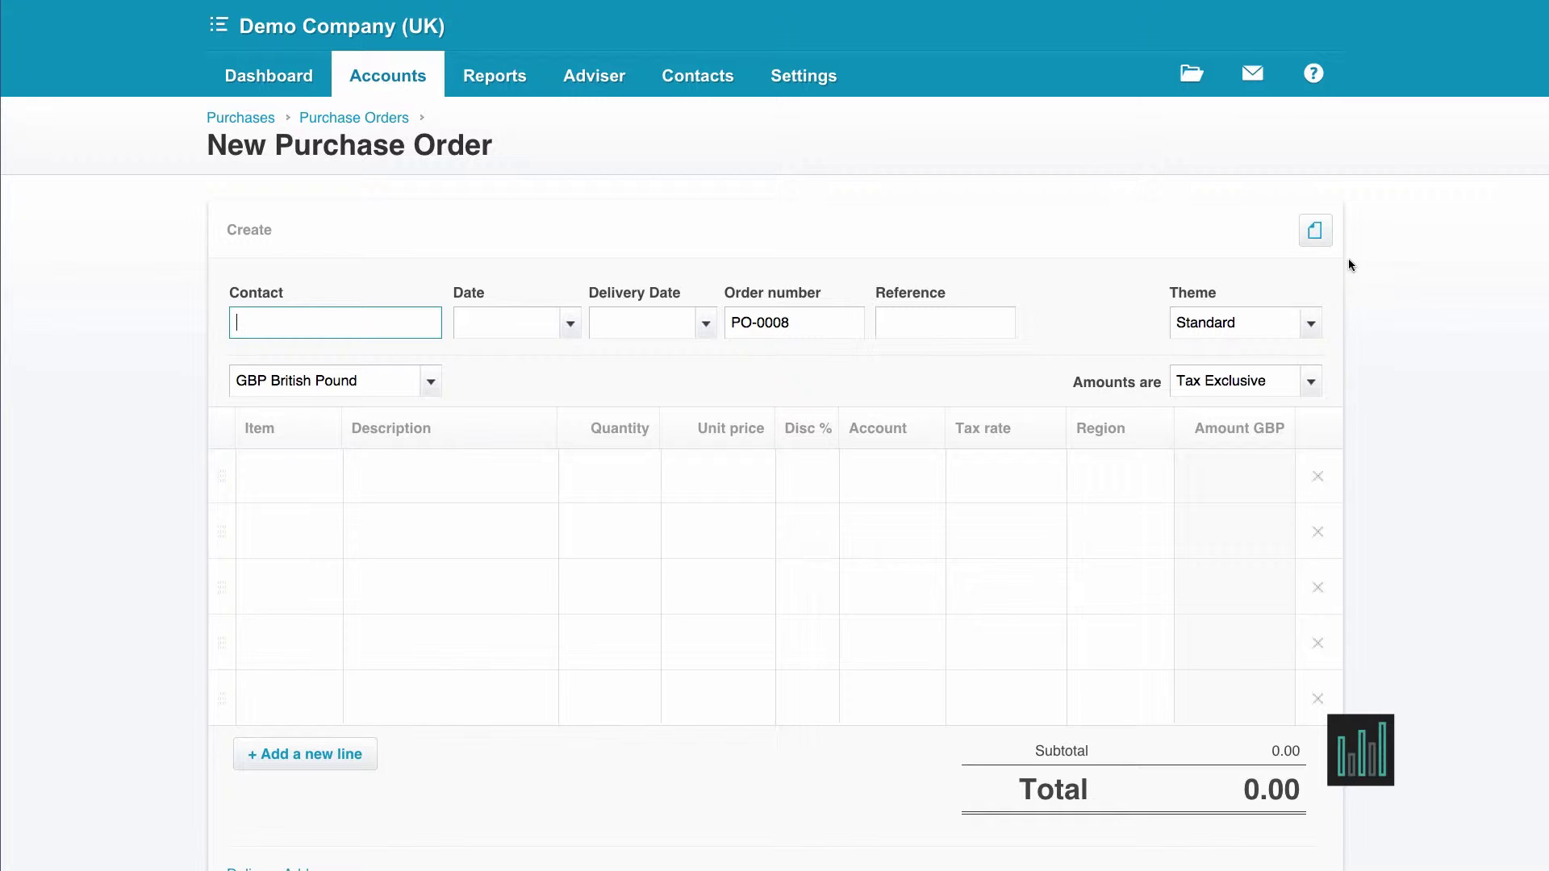
click(1316, 233)
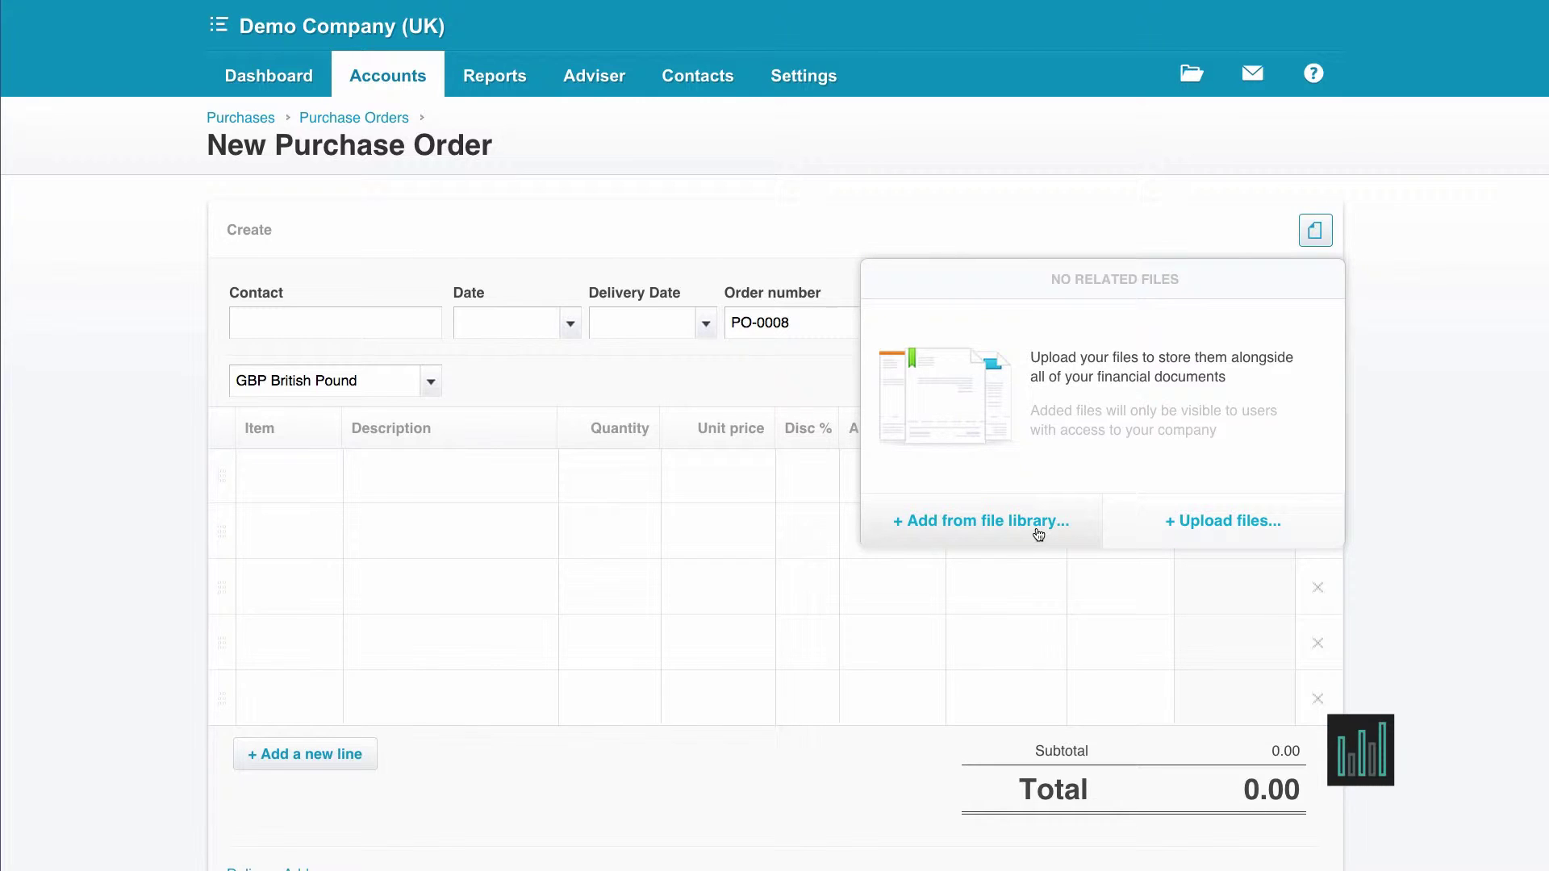
Step: Set the order's contact to Office Supplies Company
click(1464, 457)
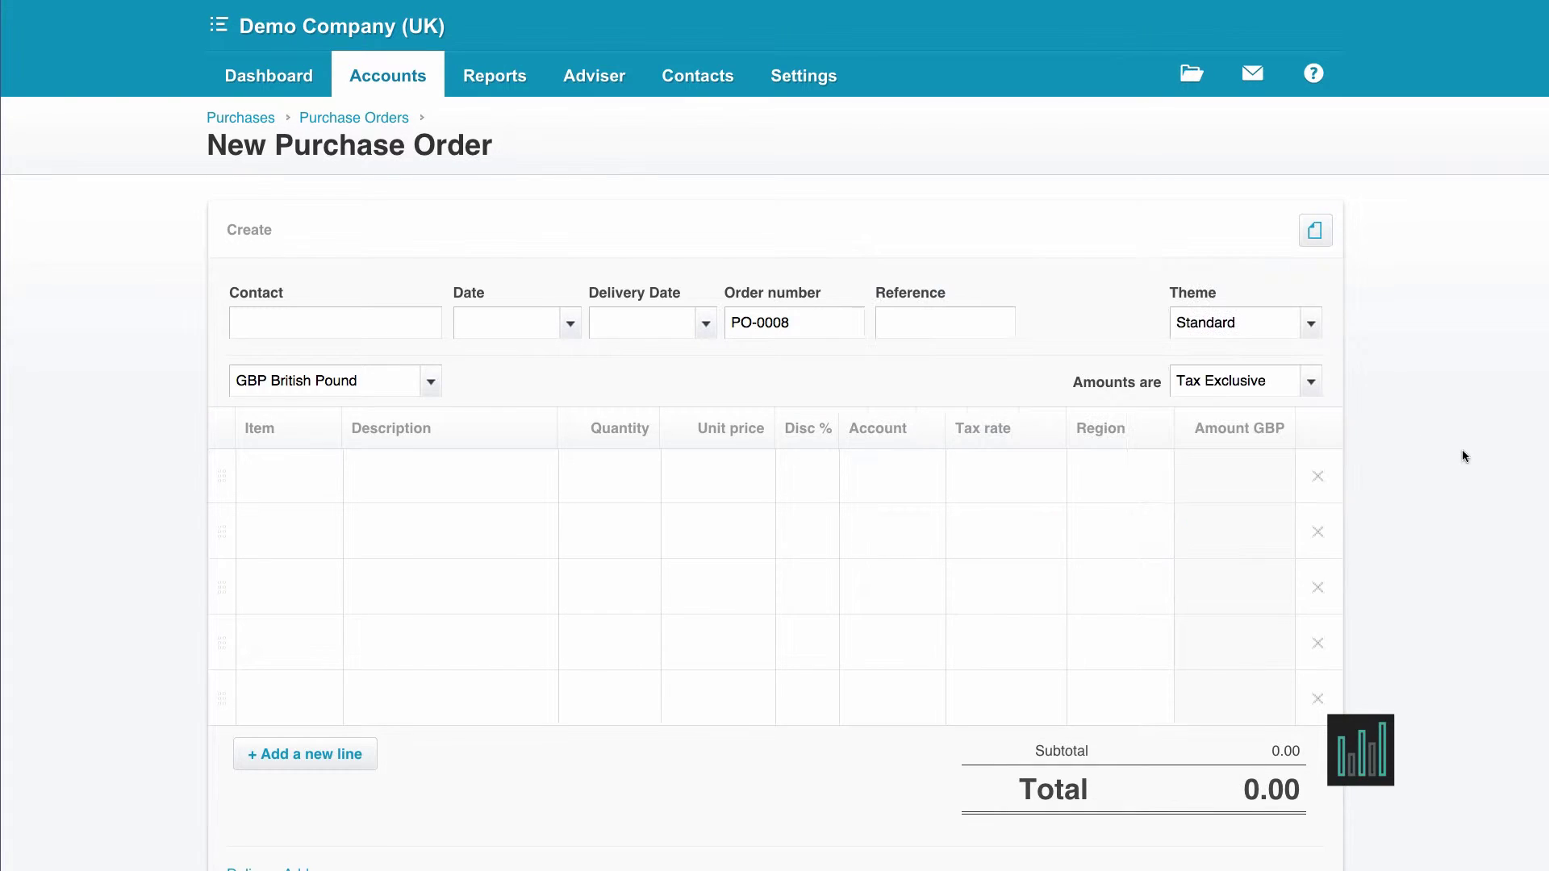
click(252, 317)
text(off)
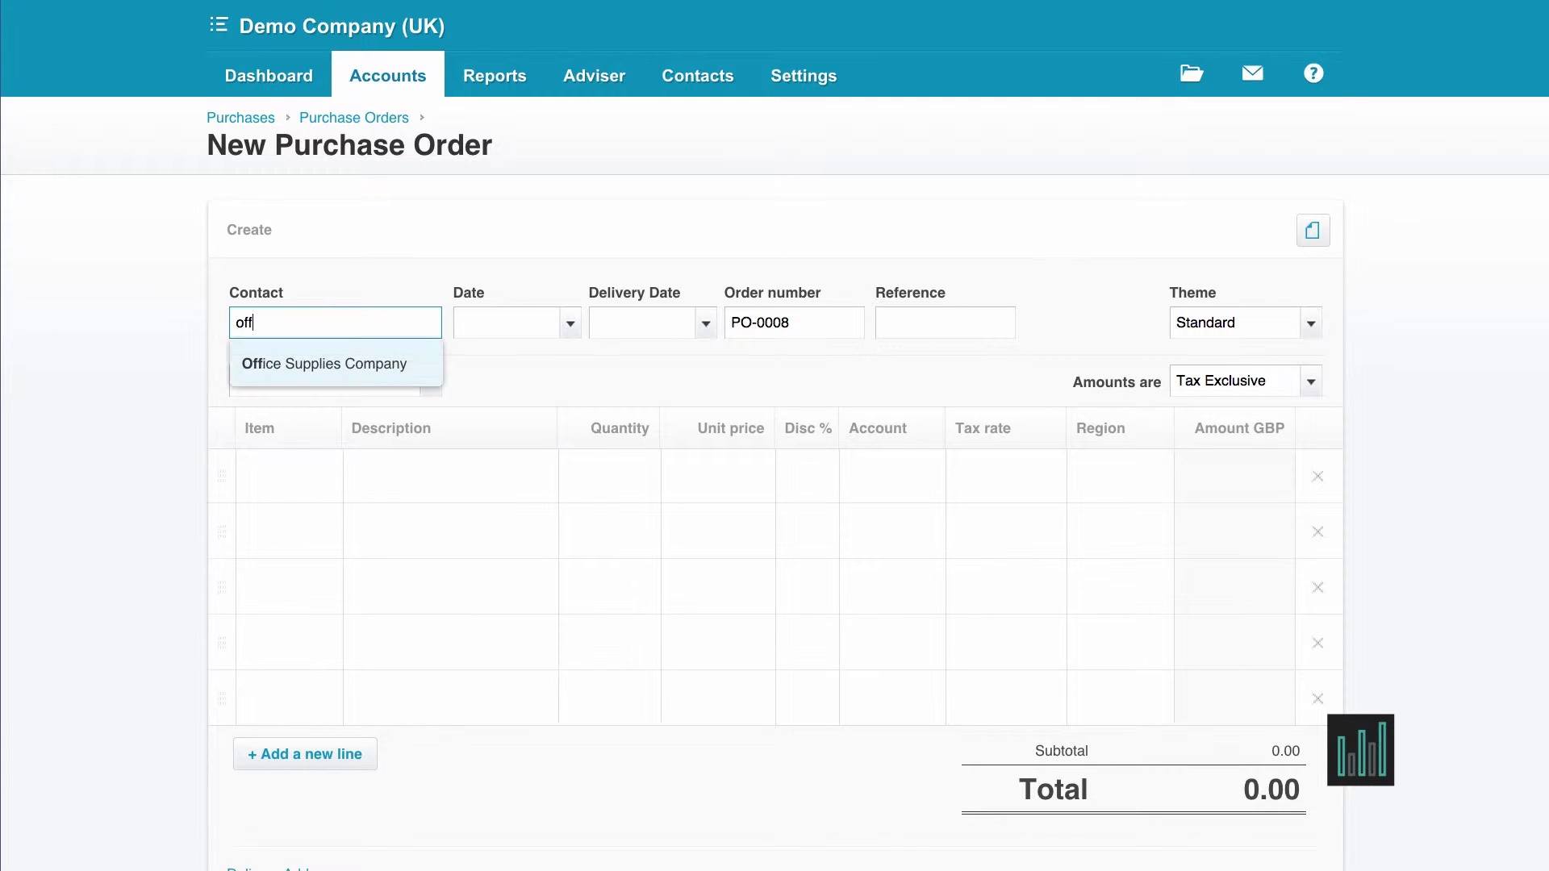
click(283, 376)
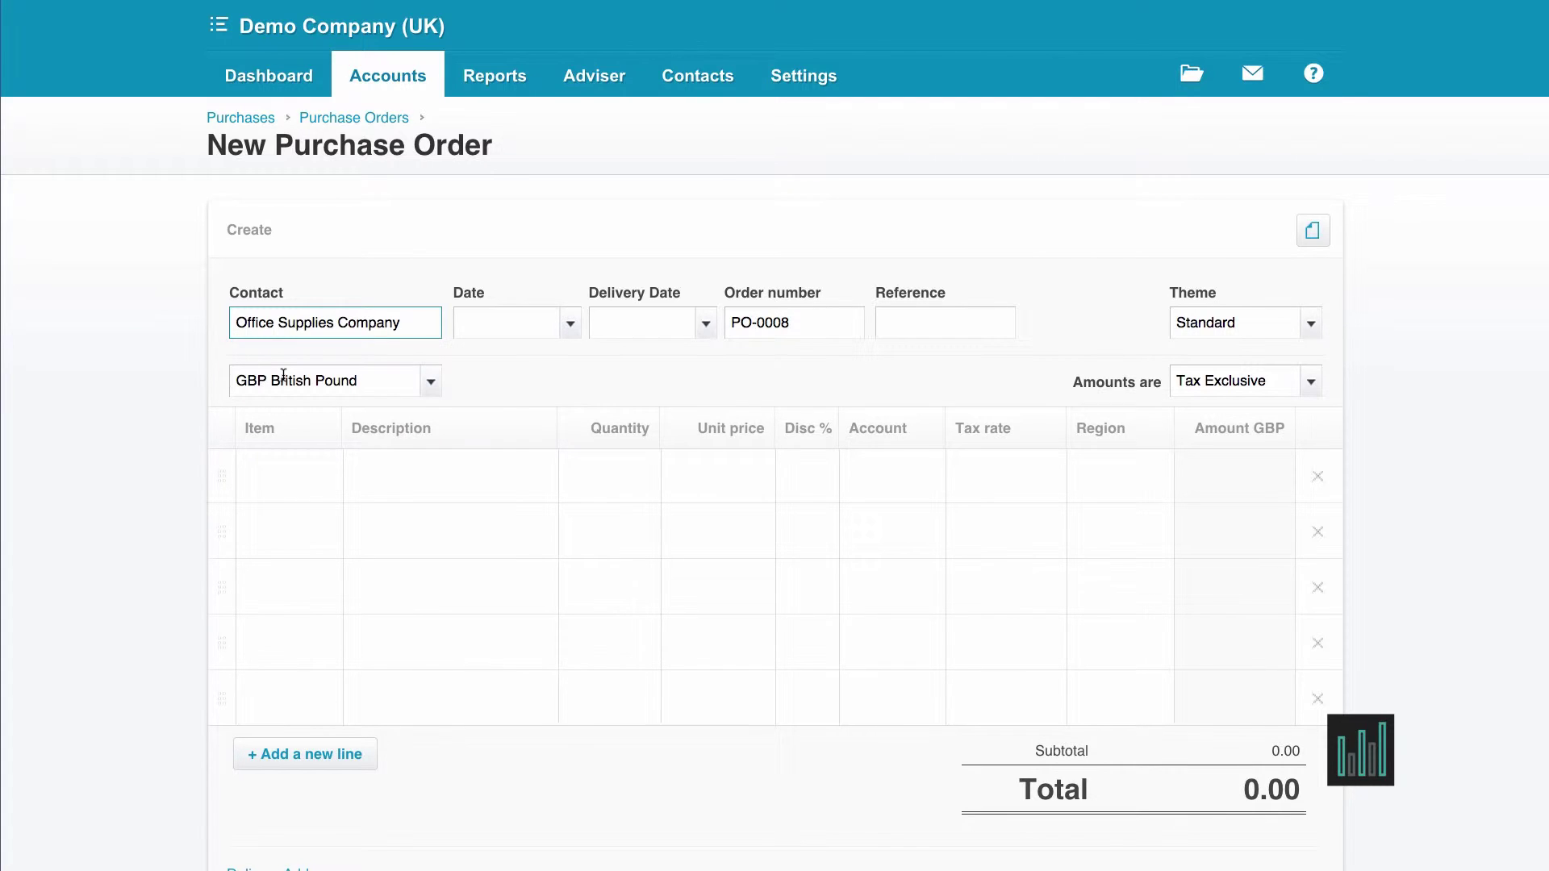
Step: Date the order 17 Nov 2014, with delivery three days later on 20 Nov 2014
click(520, 328)
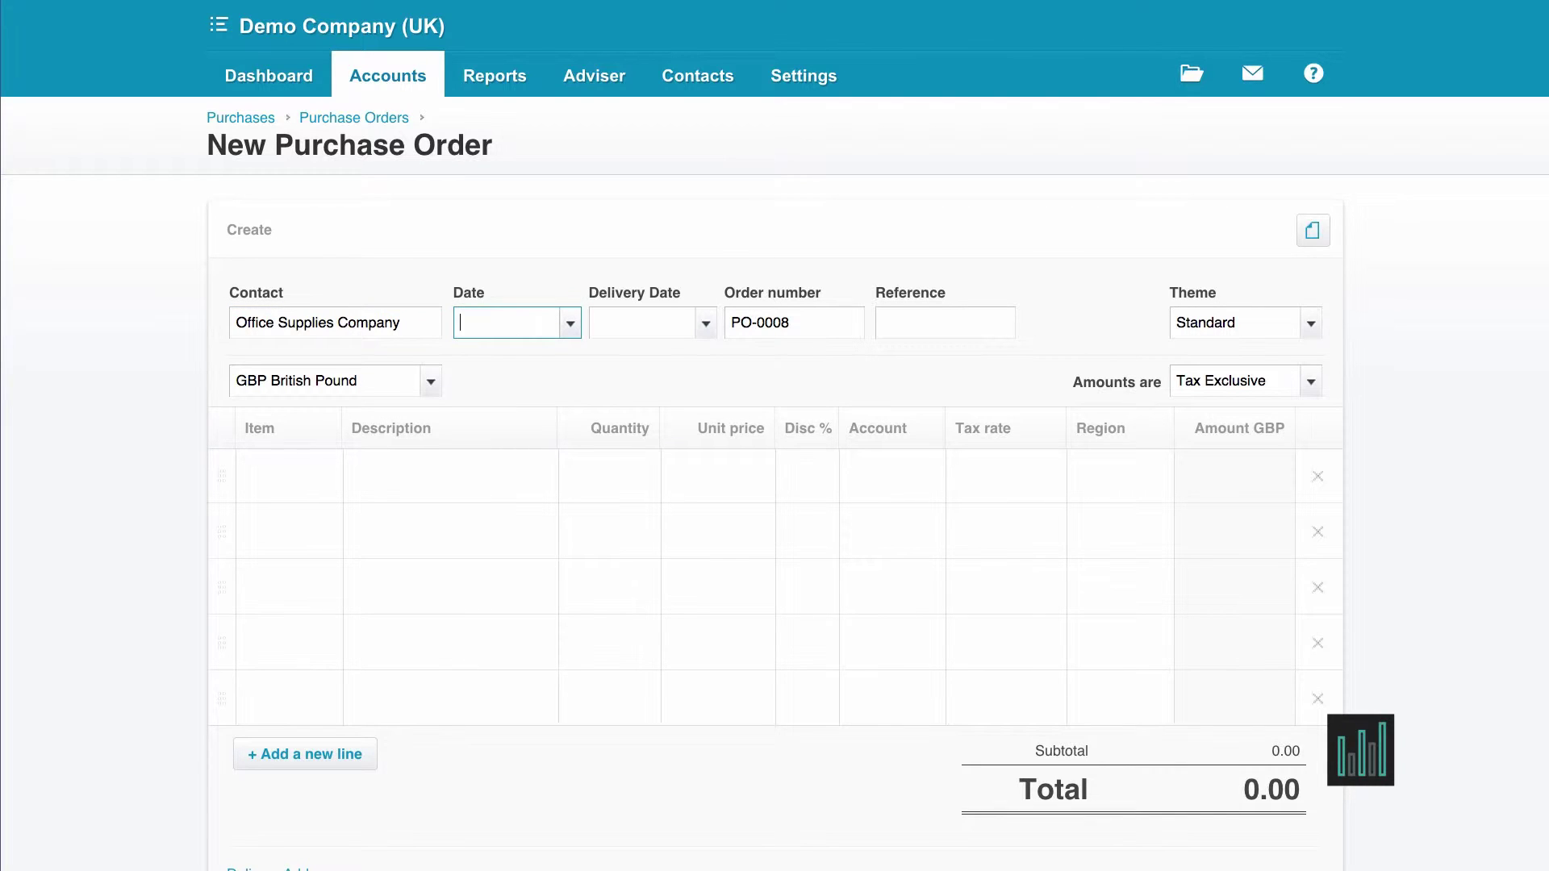
key(Tab)
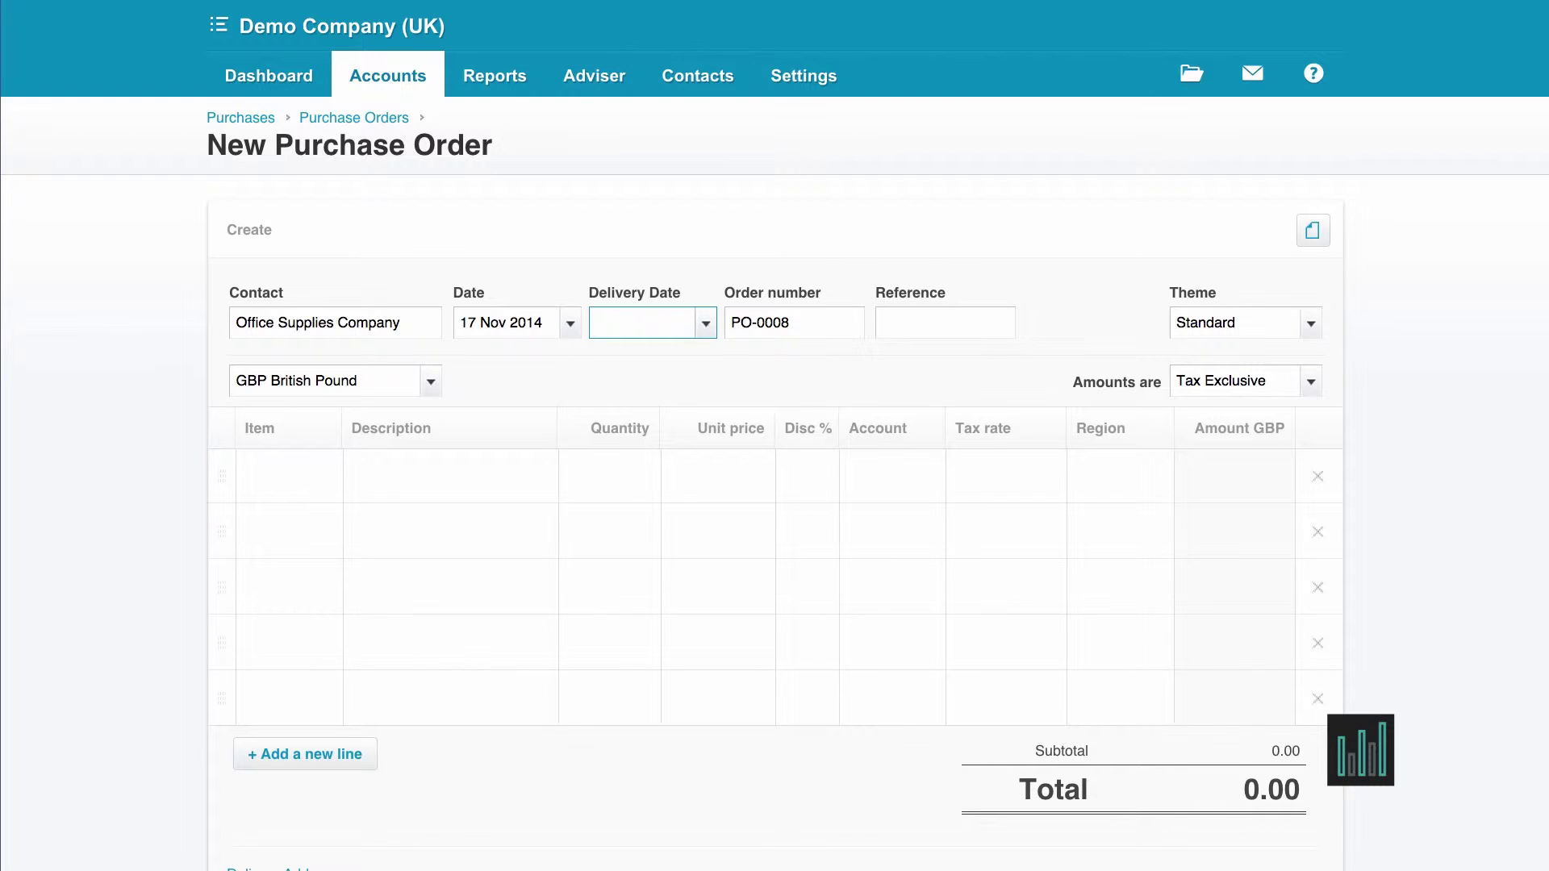
text(+3)
key(Tab)
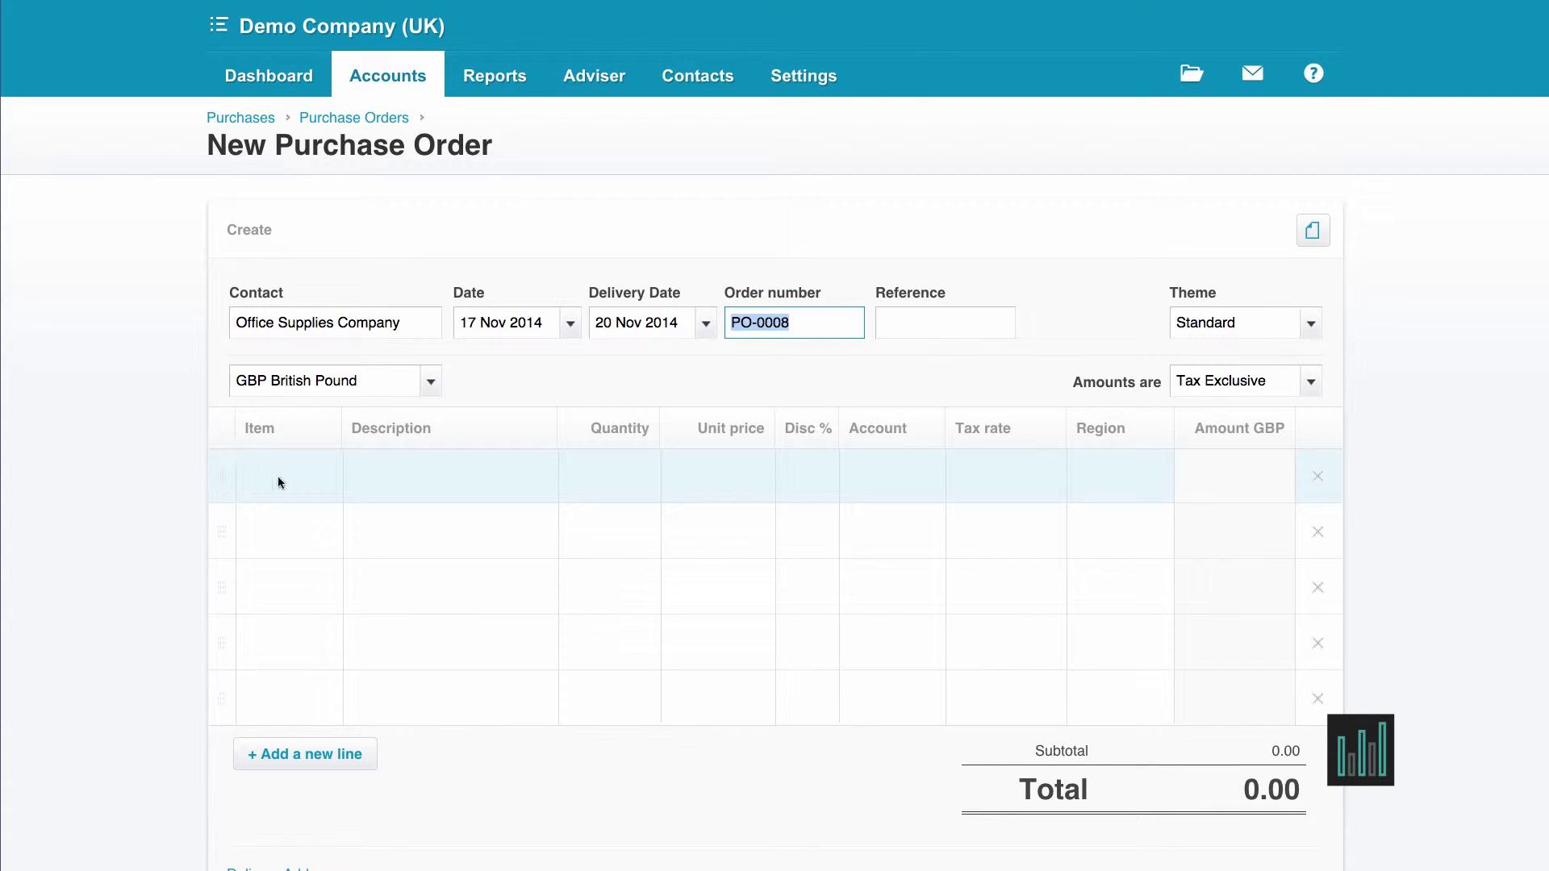
Step: Add line 1: Boxes of pens, 10 at 3.00, coded to 461 - Printing & Stationery
click(326, 481)
click(325, 475)
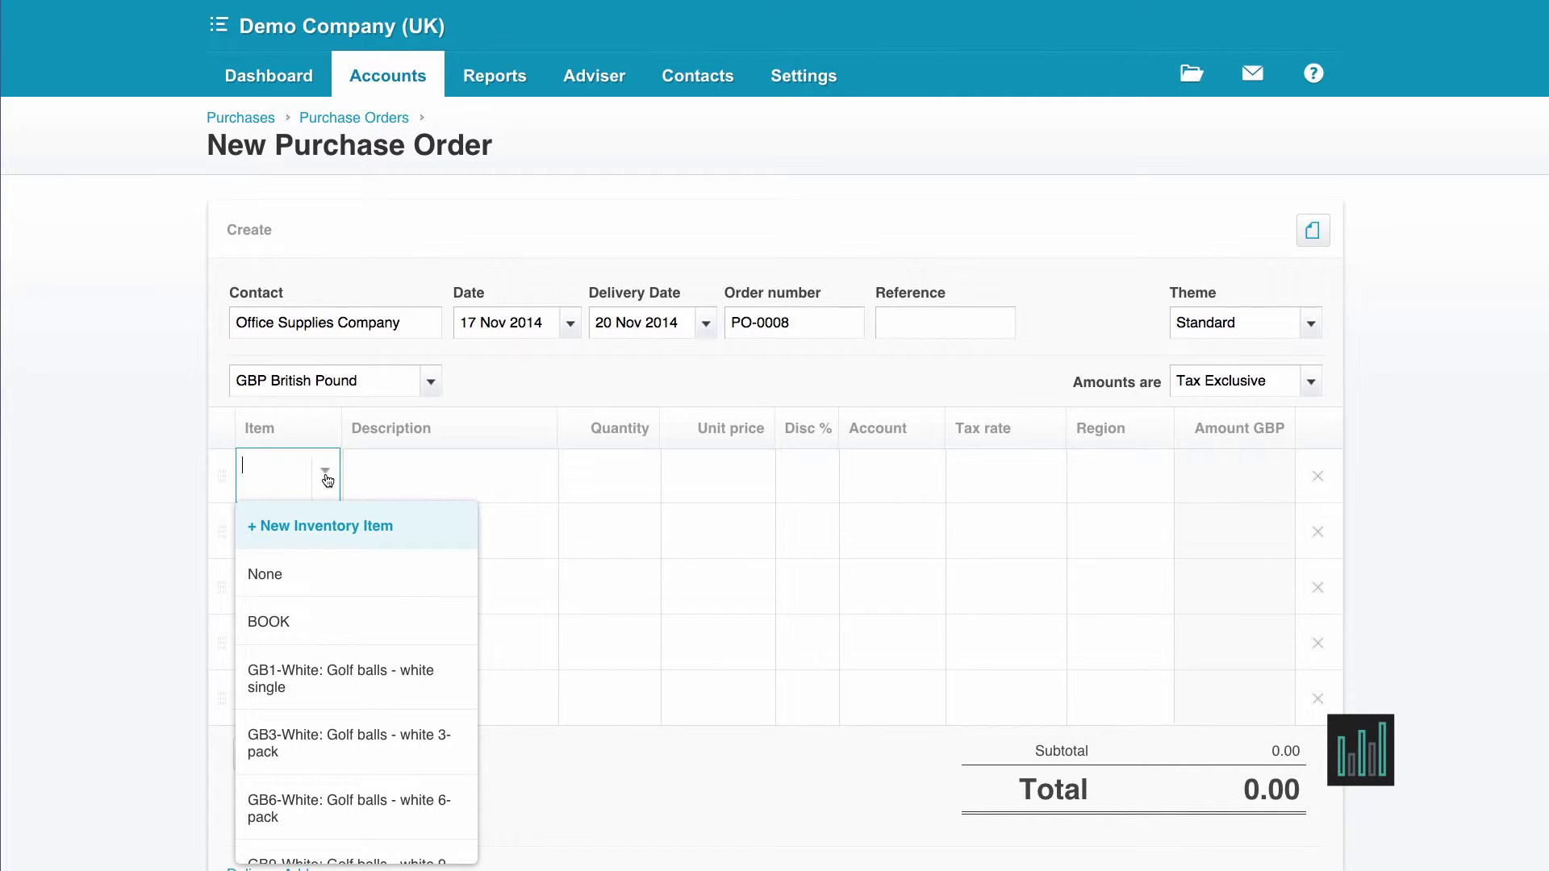
click(381, 477)
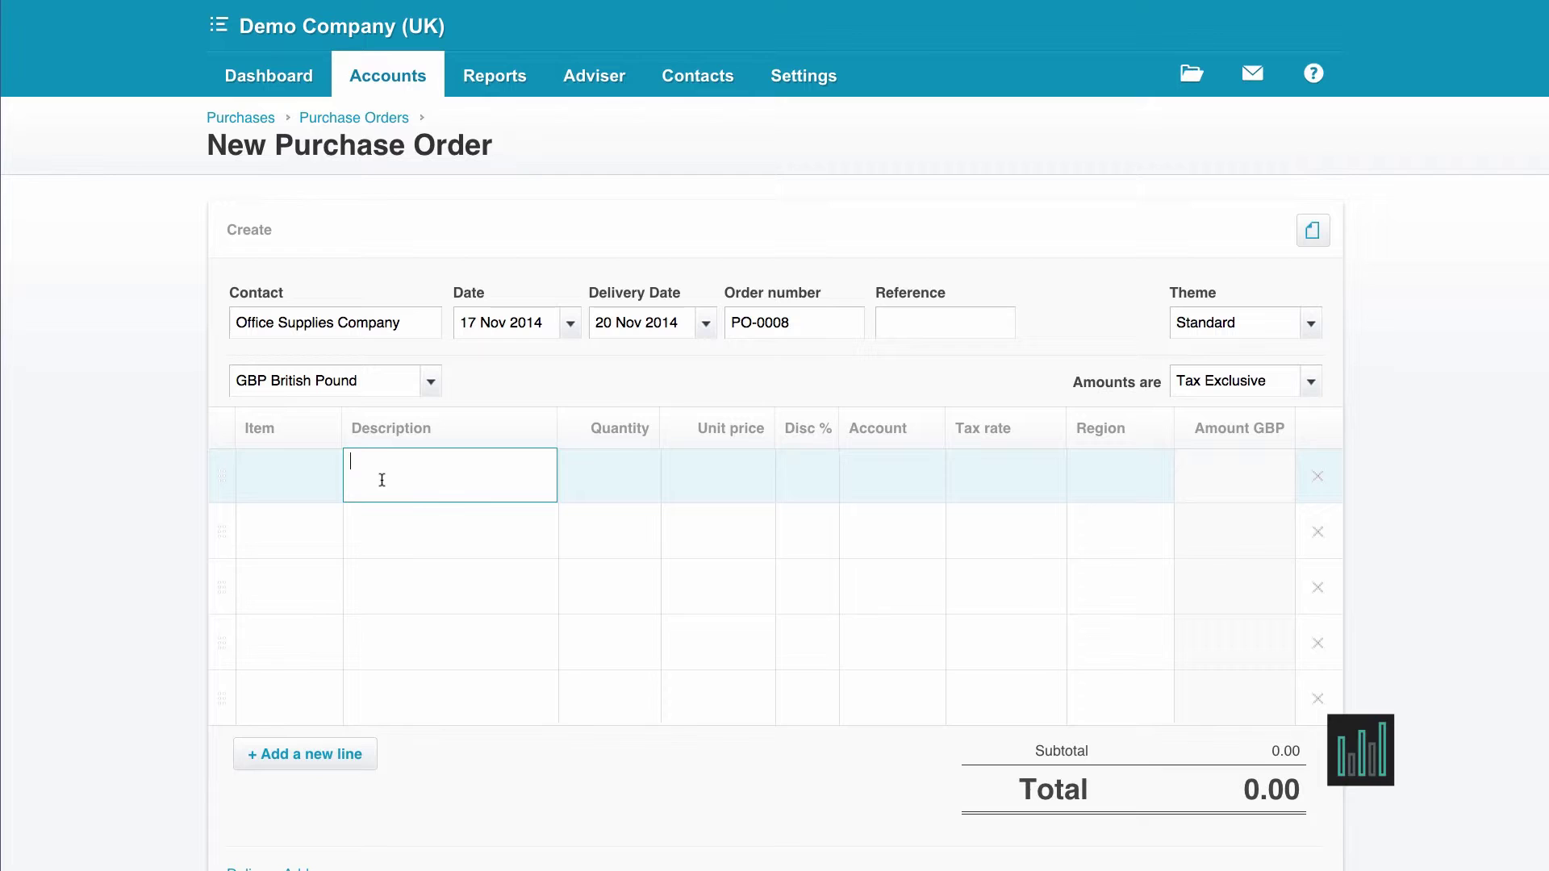
text(Boxes of pens)
key(Tab)
text(10)
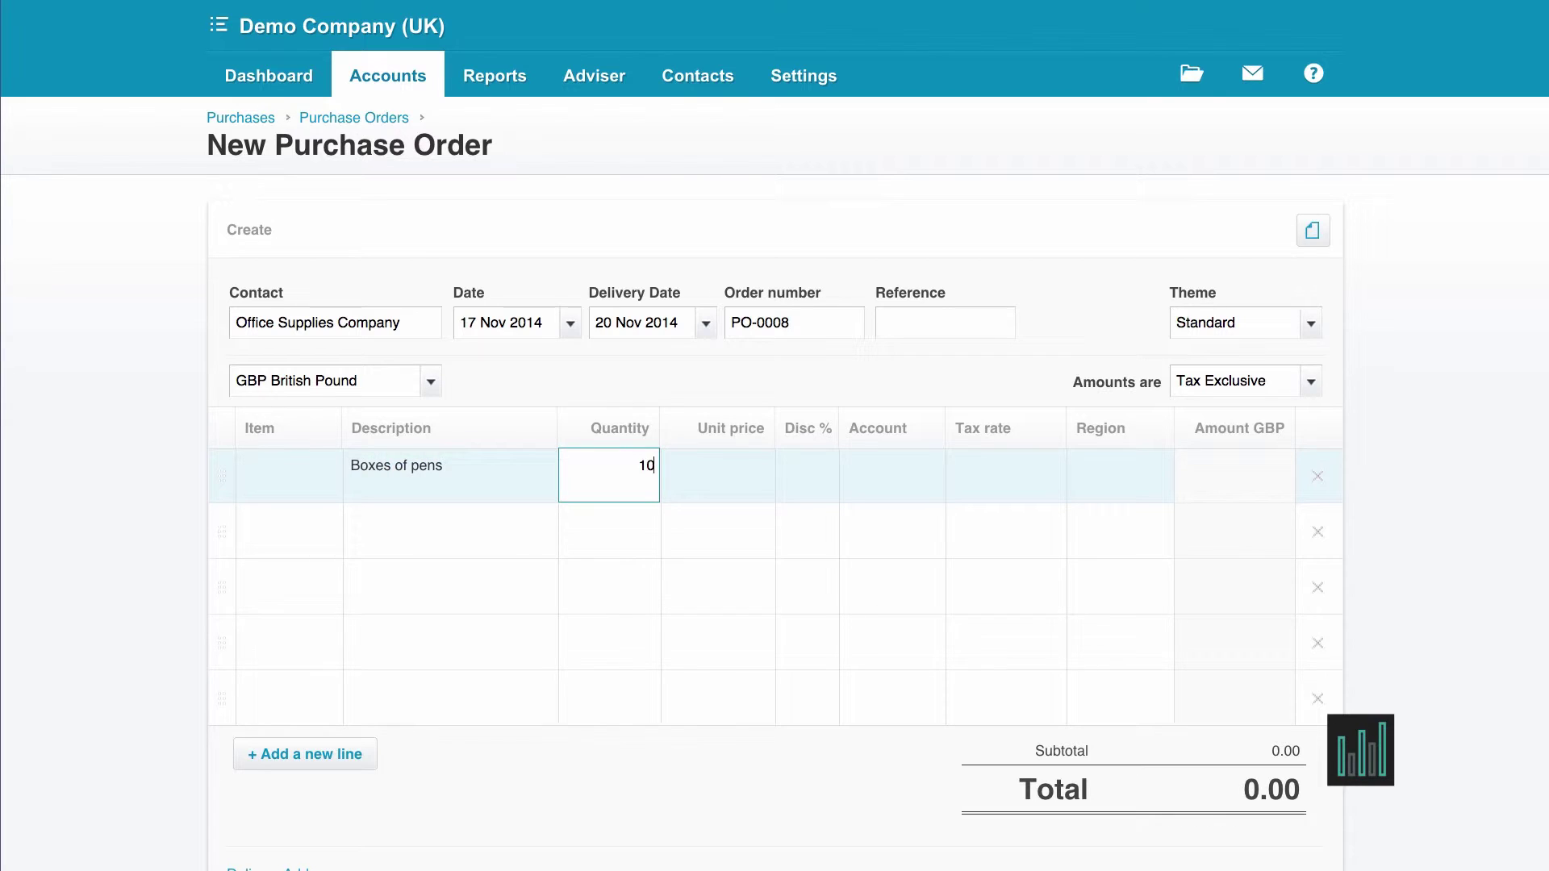
key(Tab)
text(3)
key(Tab)
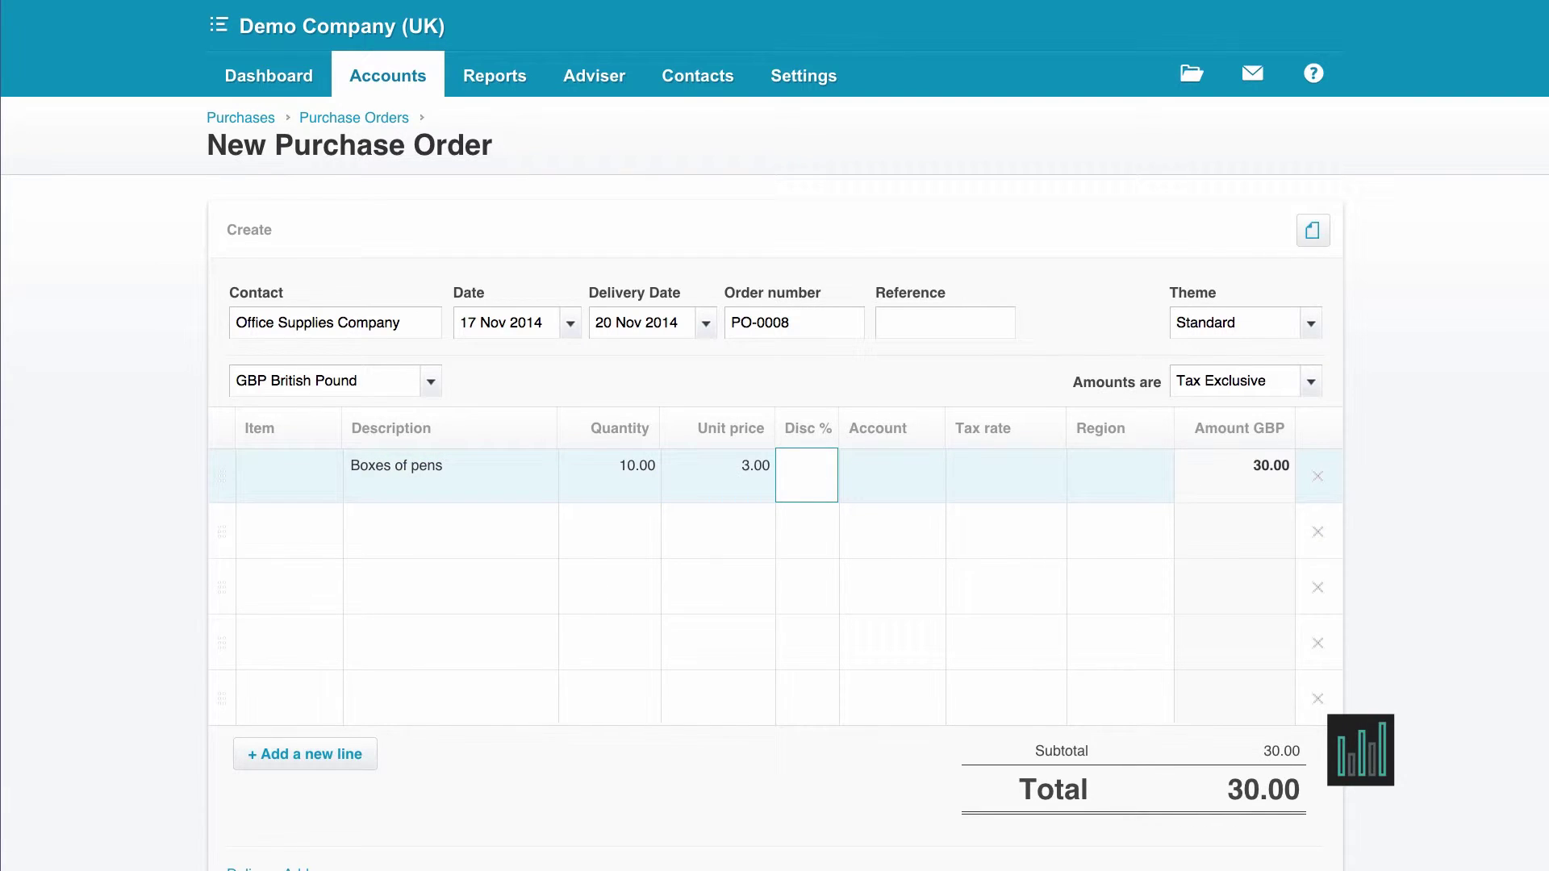
key(Tab)
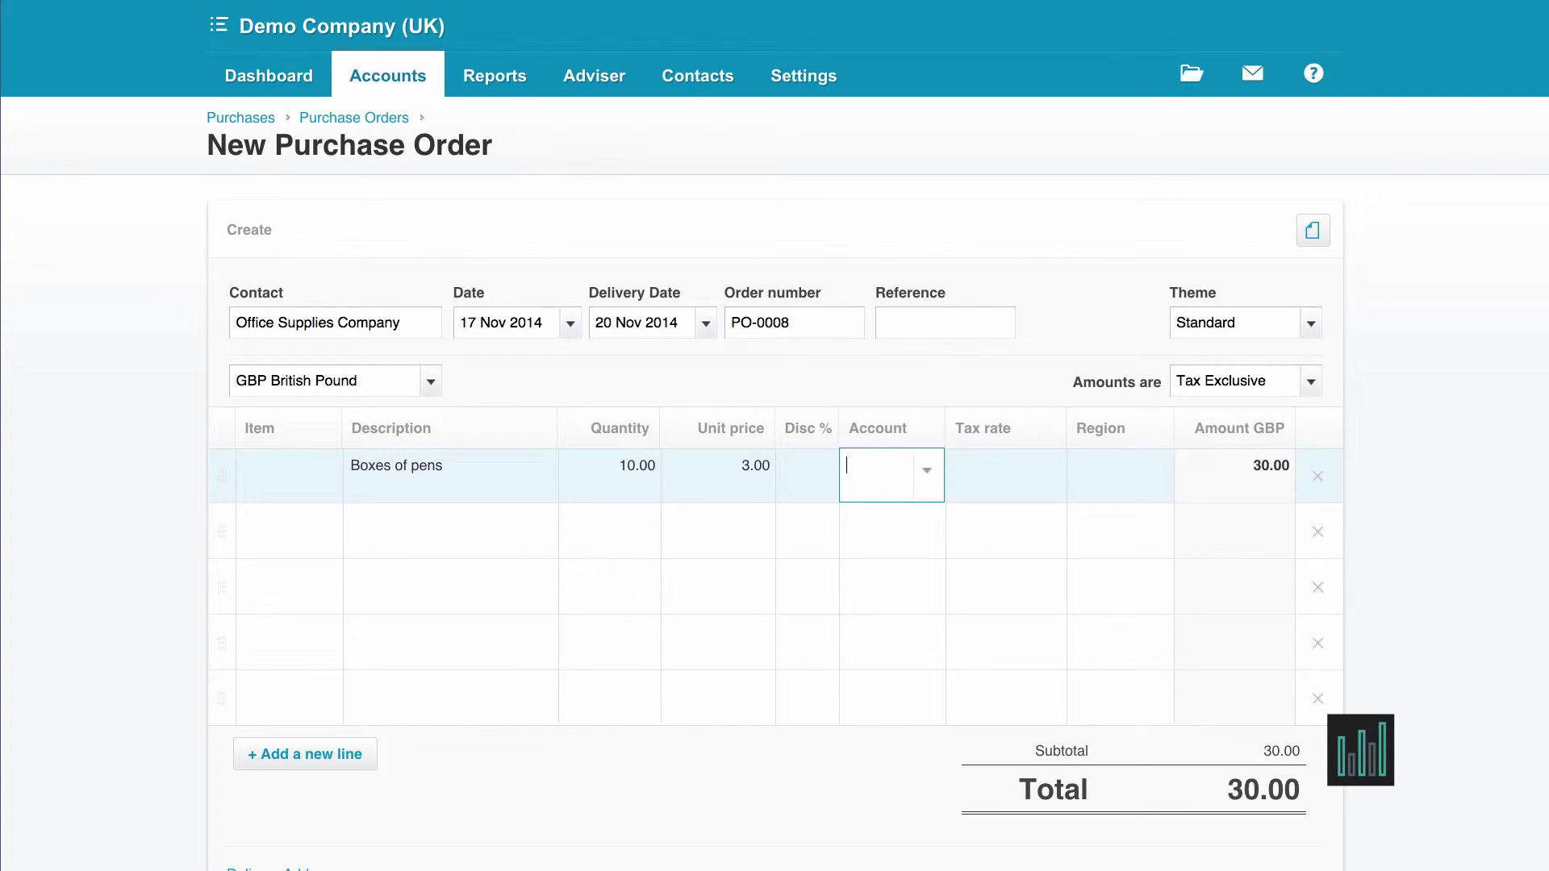
text(print)
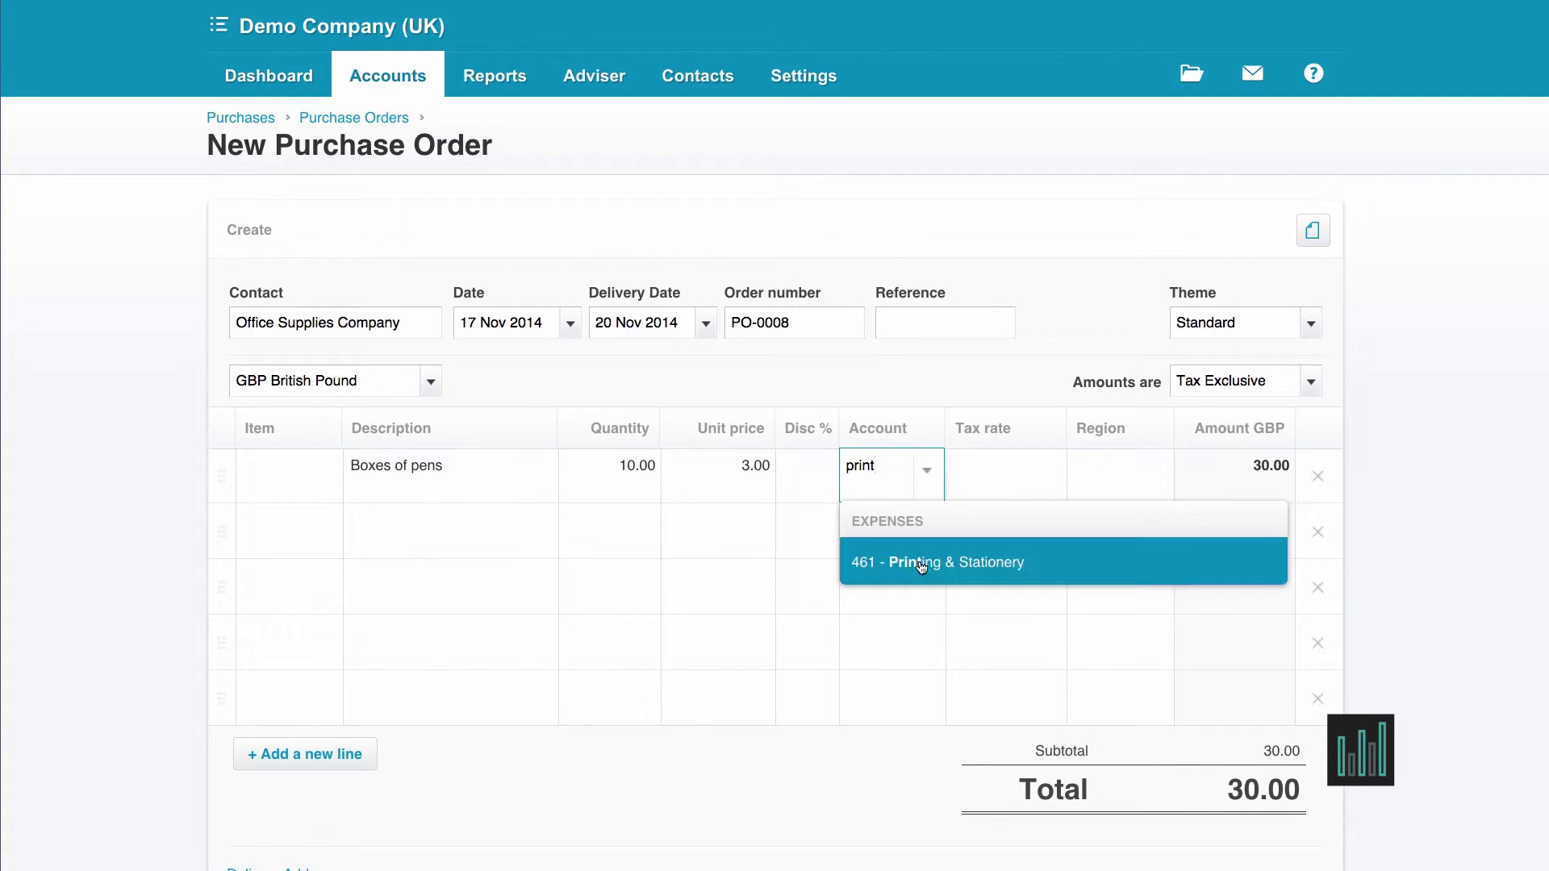
click(874, 556)
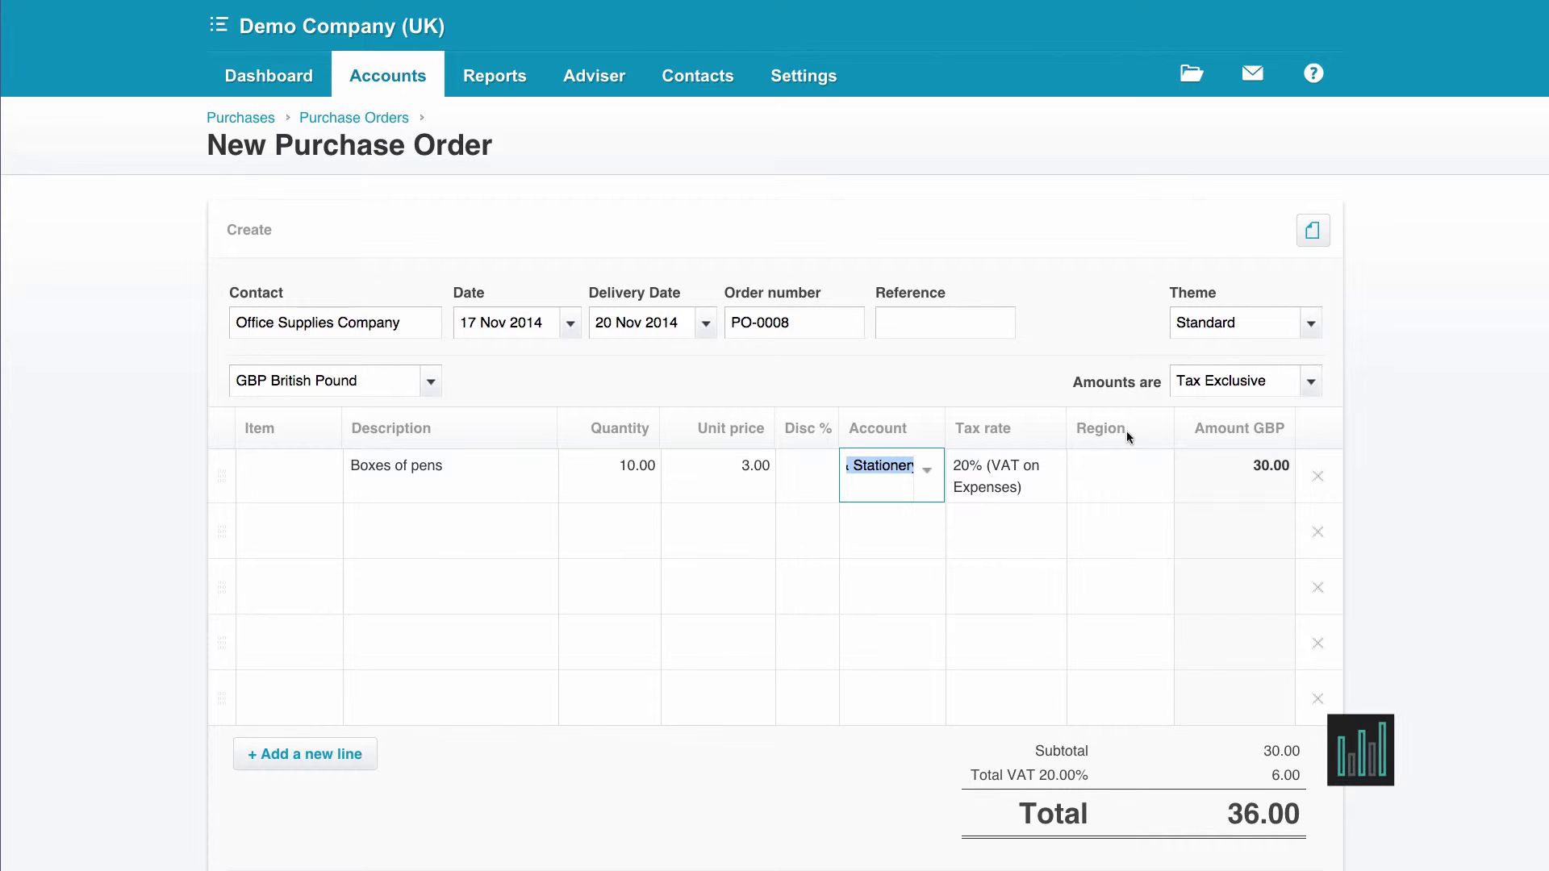
Step: Add line 2: Printer paper, 20 at 5.00, coded to 461 - Printing & Stationery
click(416, 520)
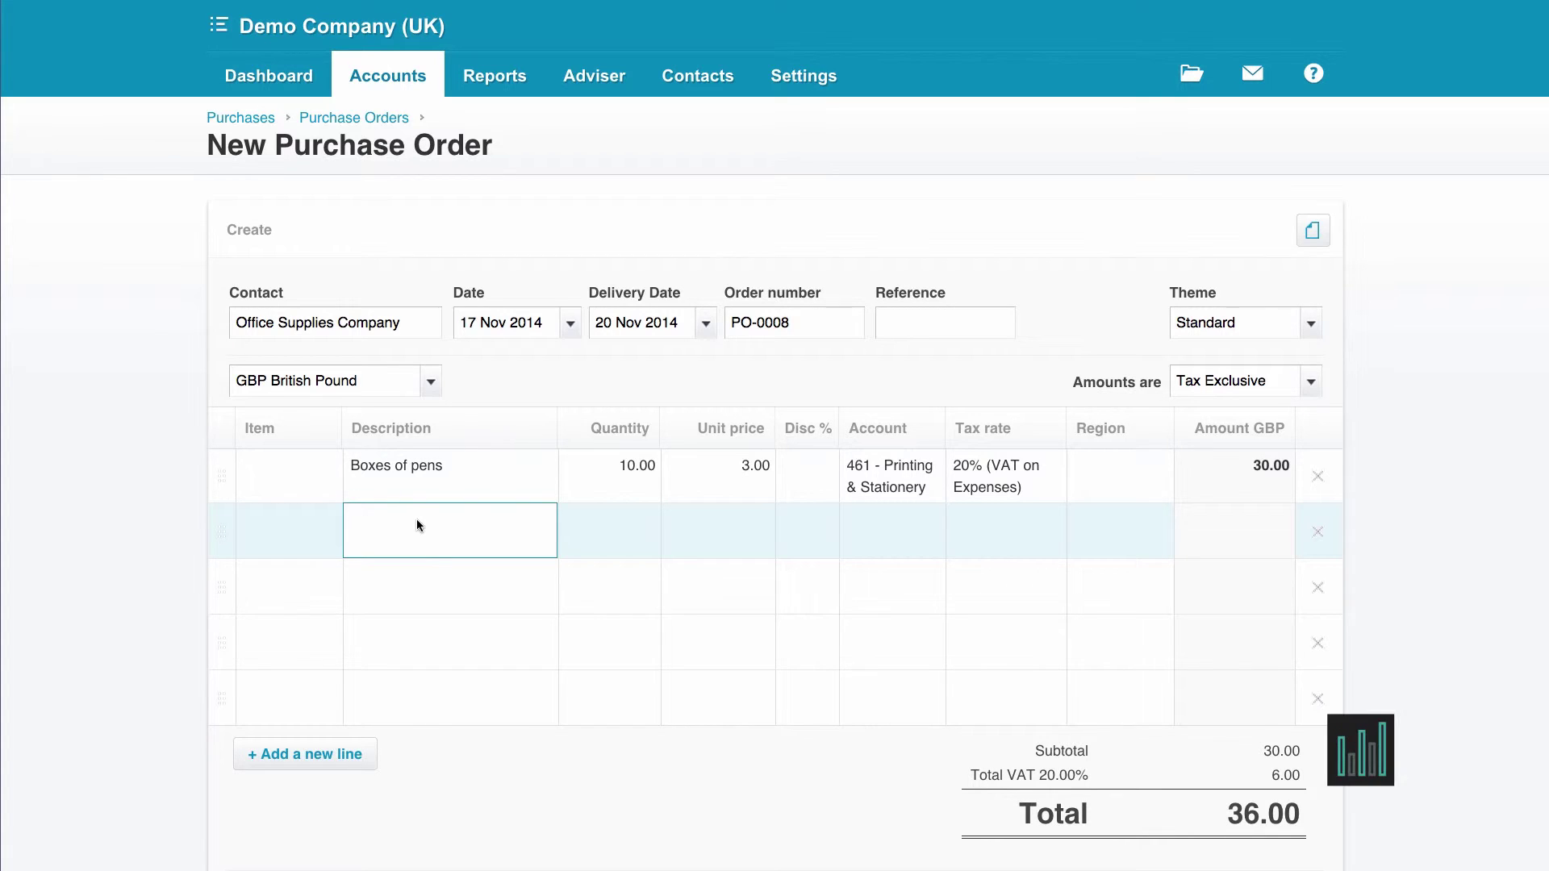
text(Printer paper)
key(Tab)
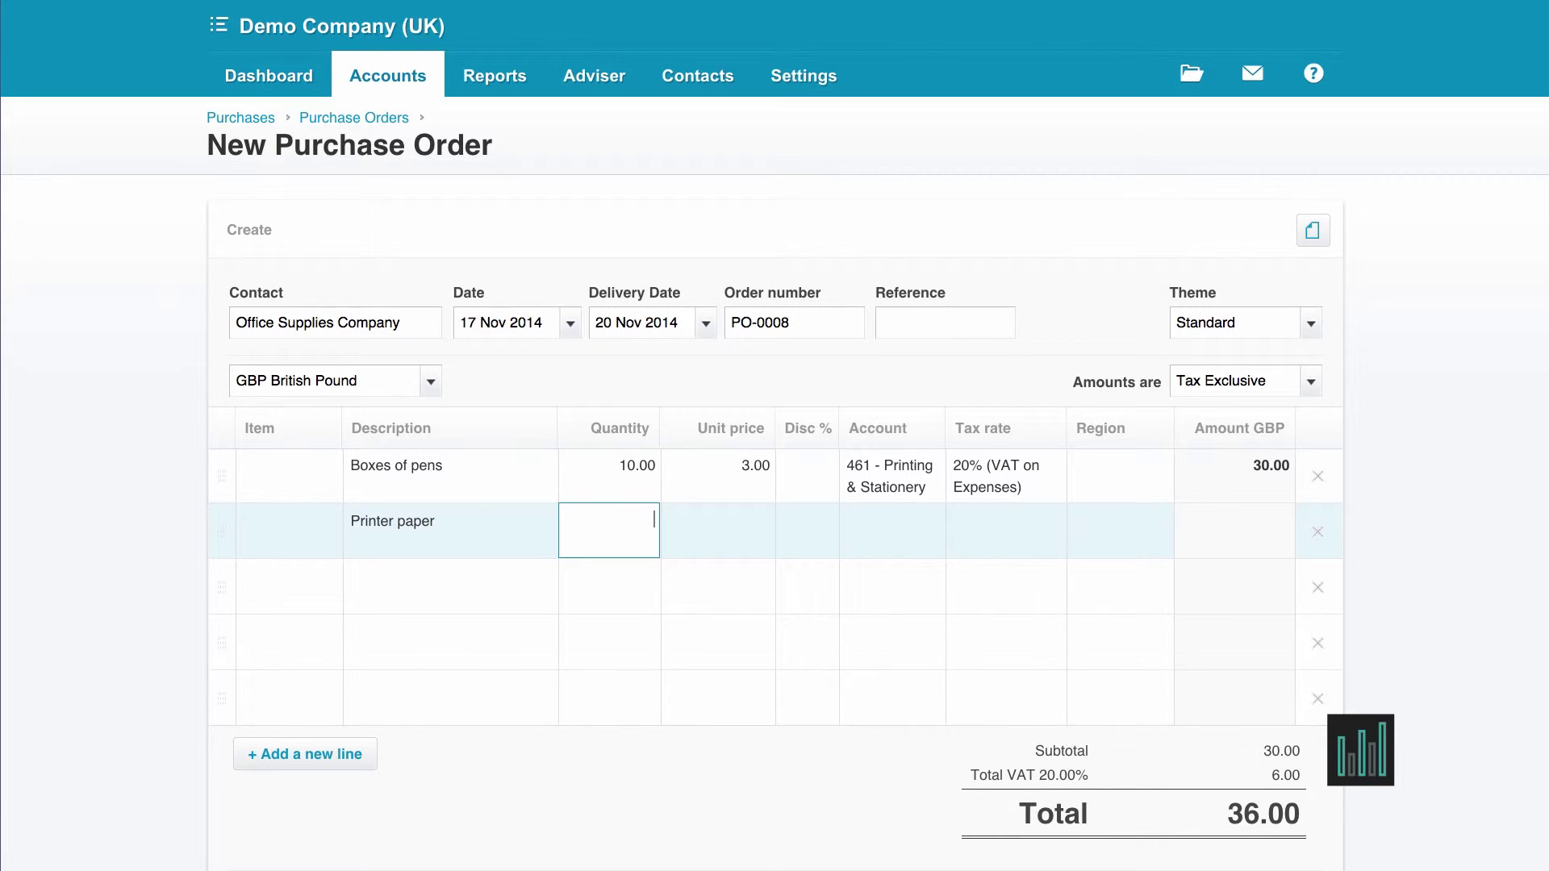
text(20)
key(Tab)
text(5)
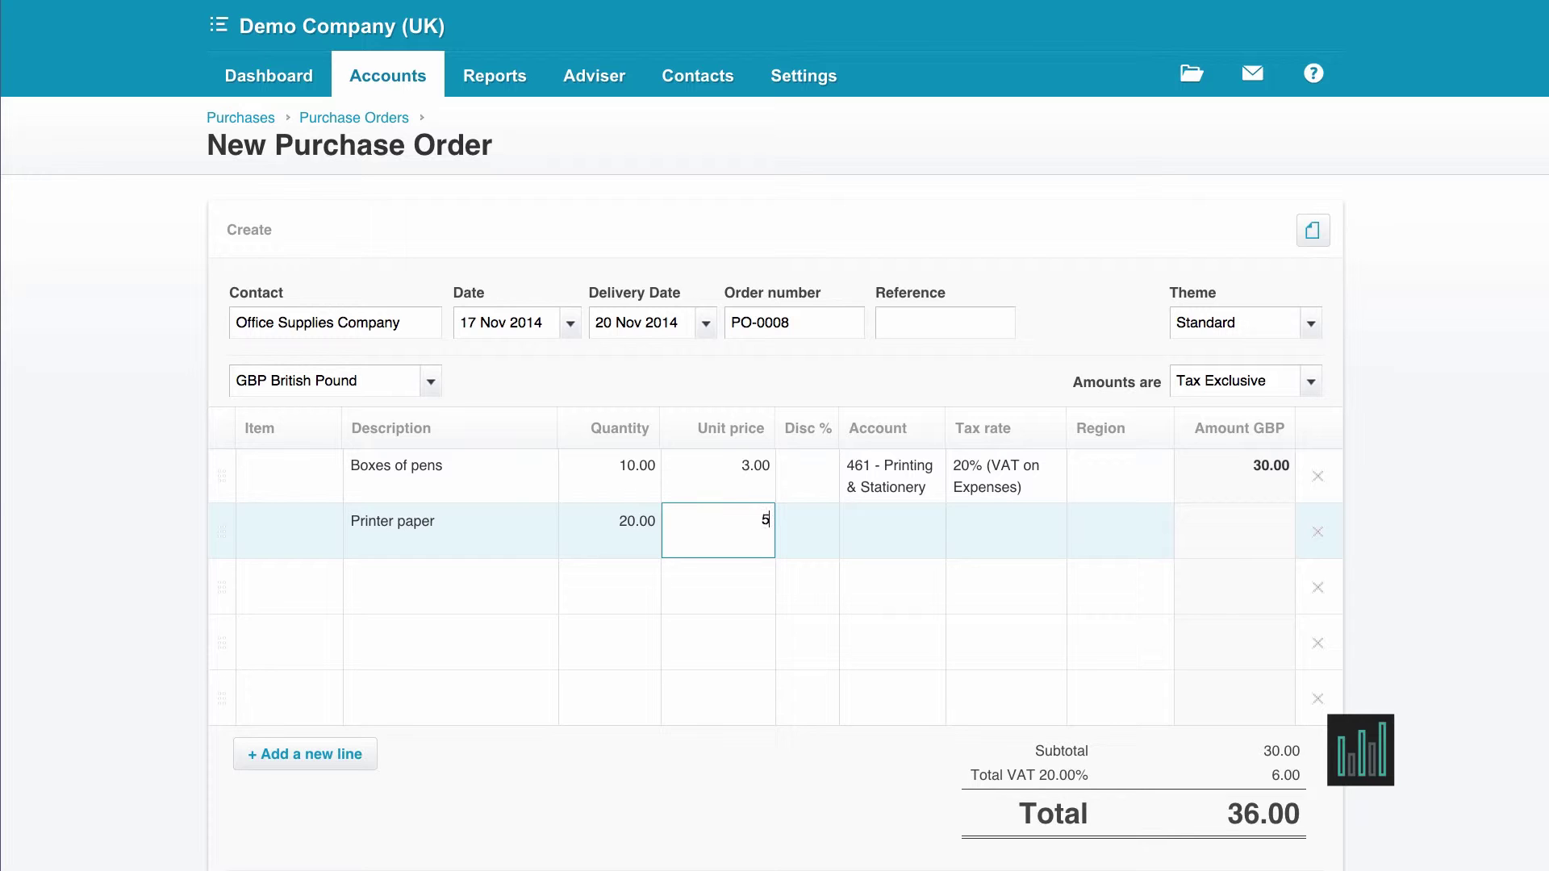
key(Tab)
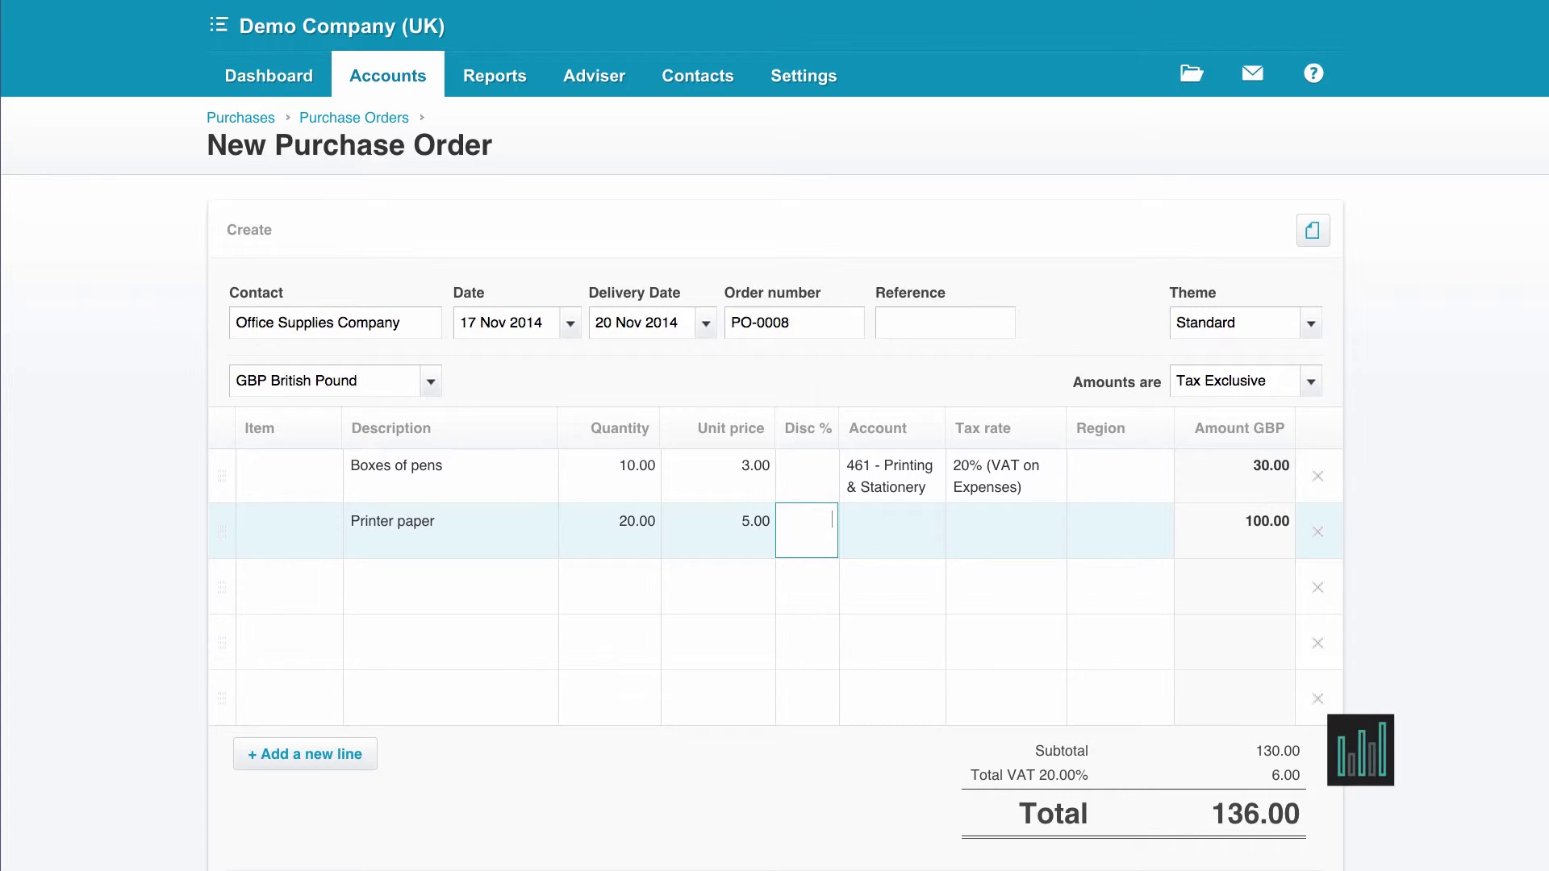
key(Tab)
text(461)
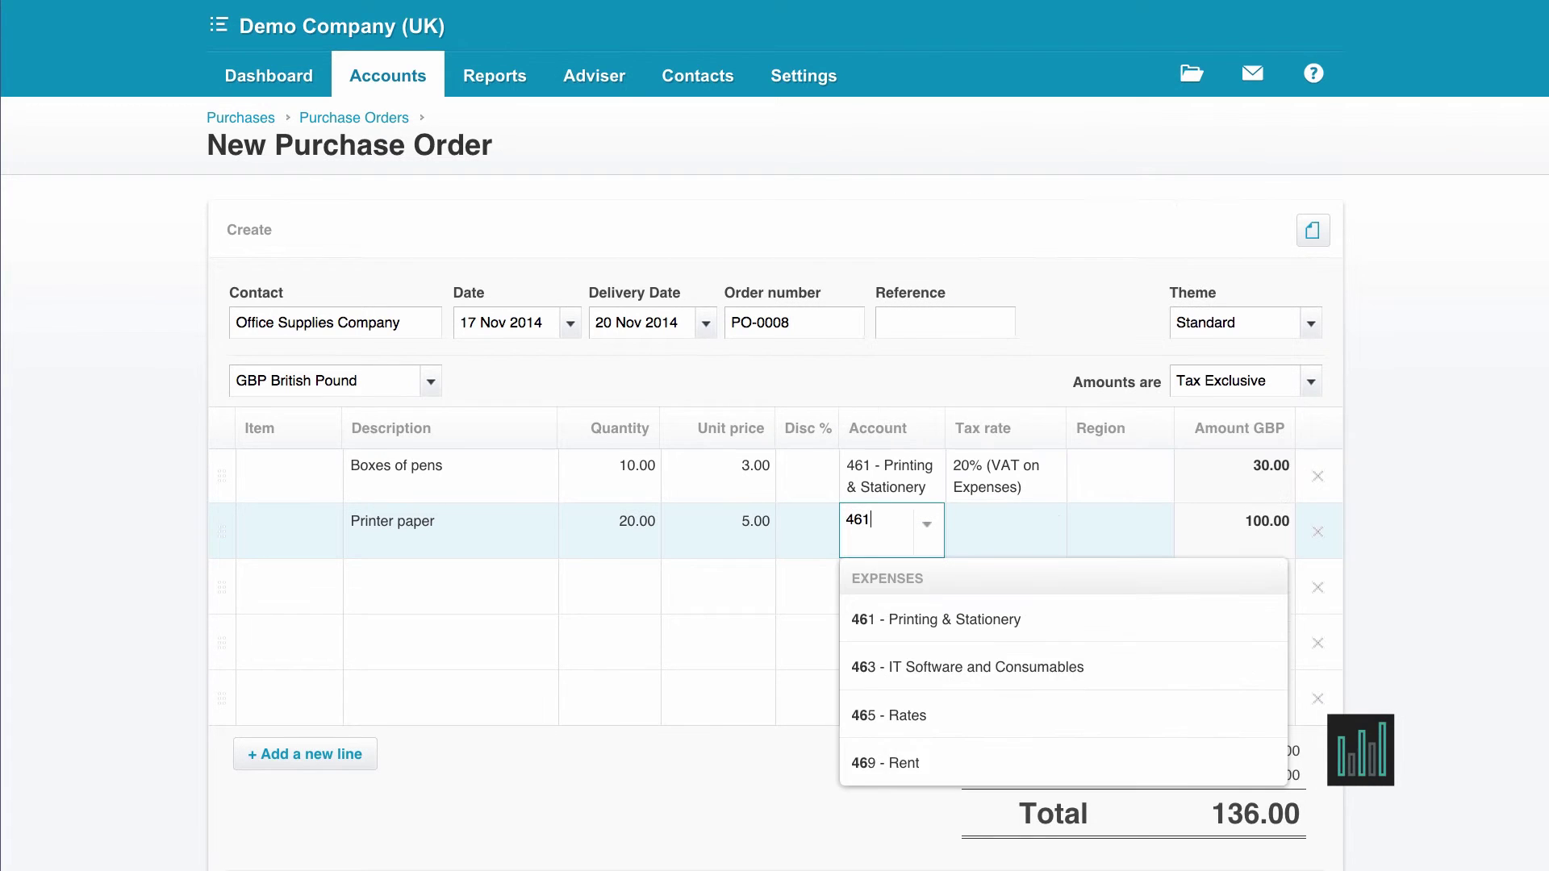
click(894, 623)
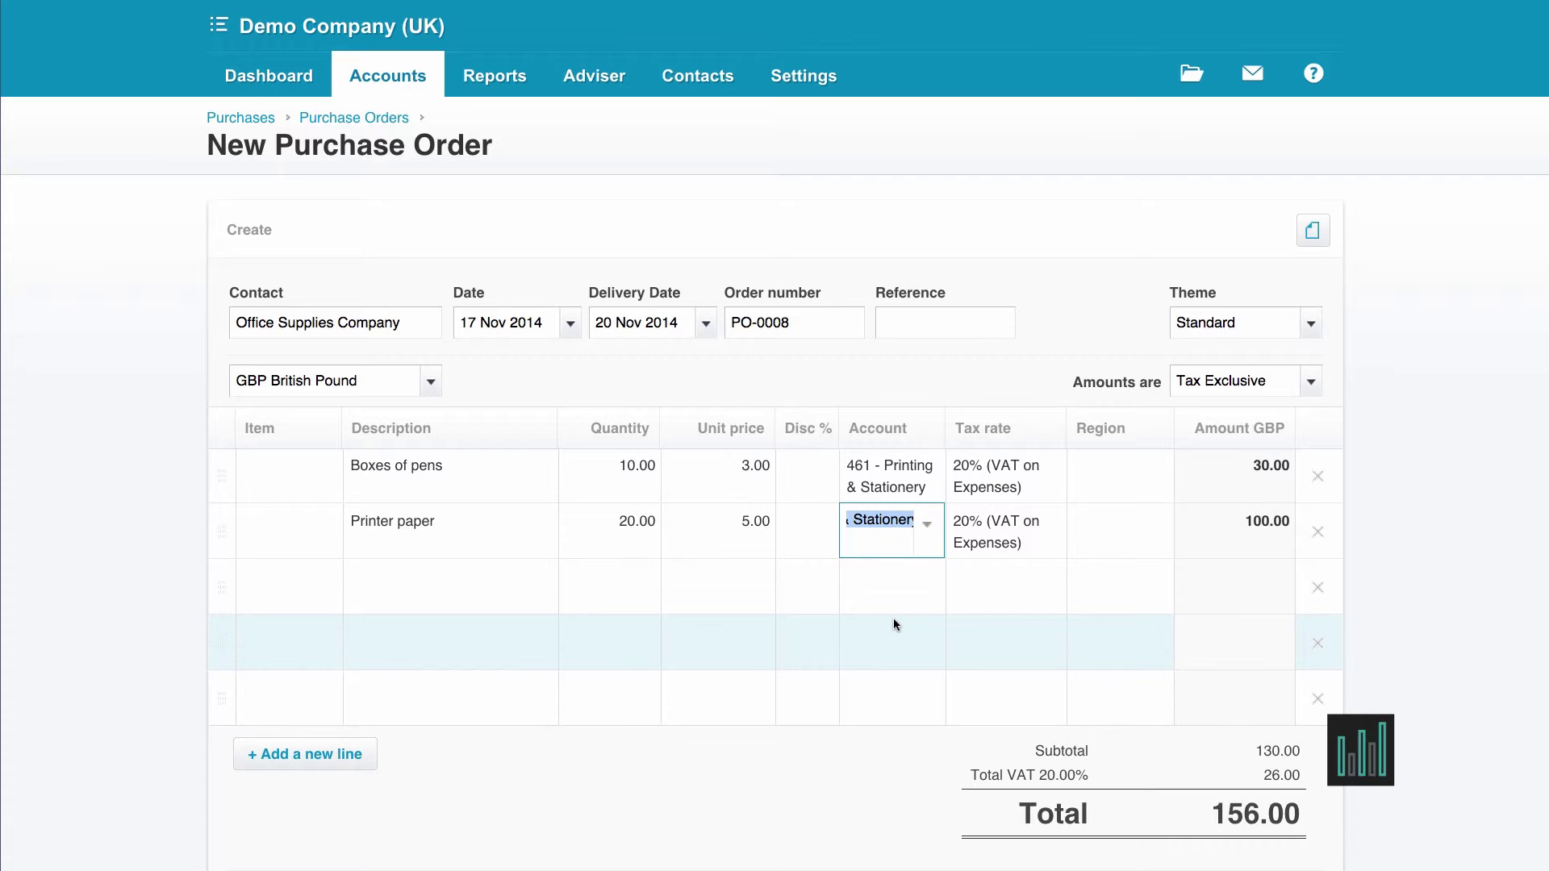
Step: Add a third line for notebooks, quantity 5 at 1.00
click(413, 581)
text(no)
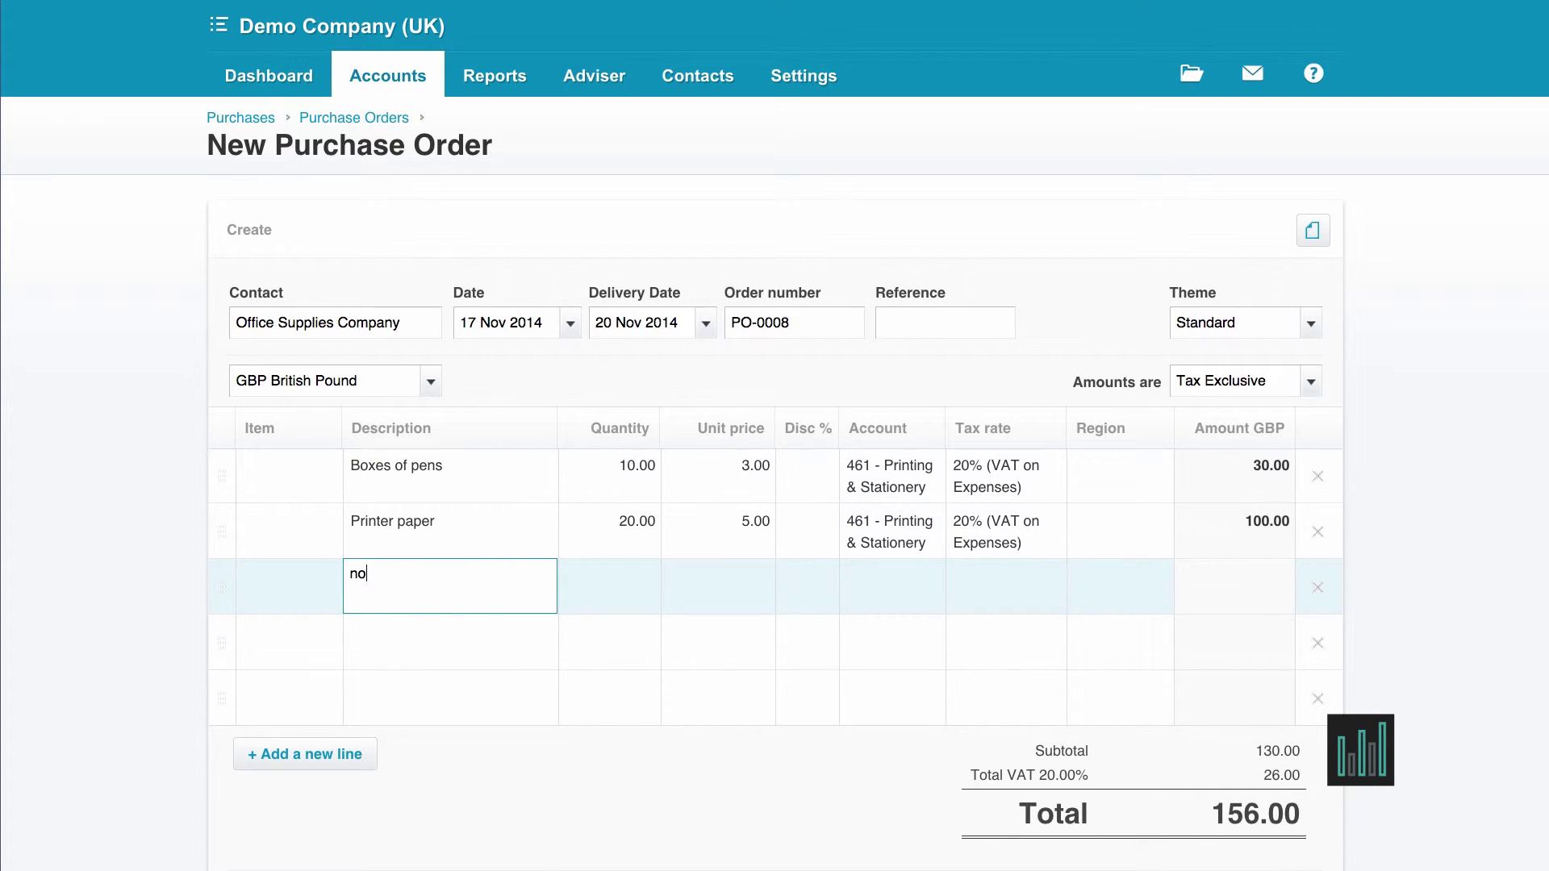
text(tebooks)
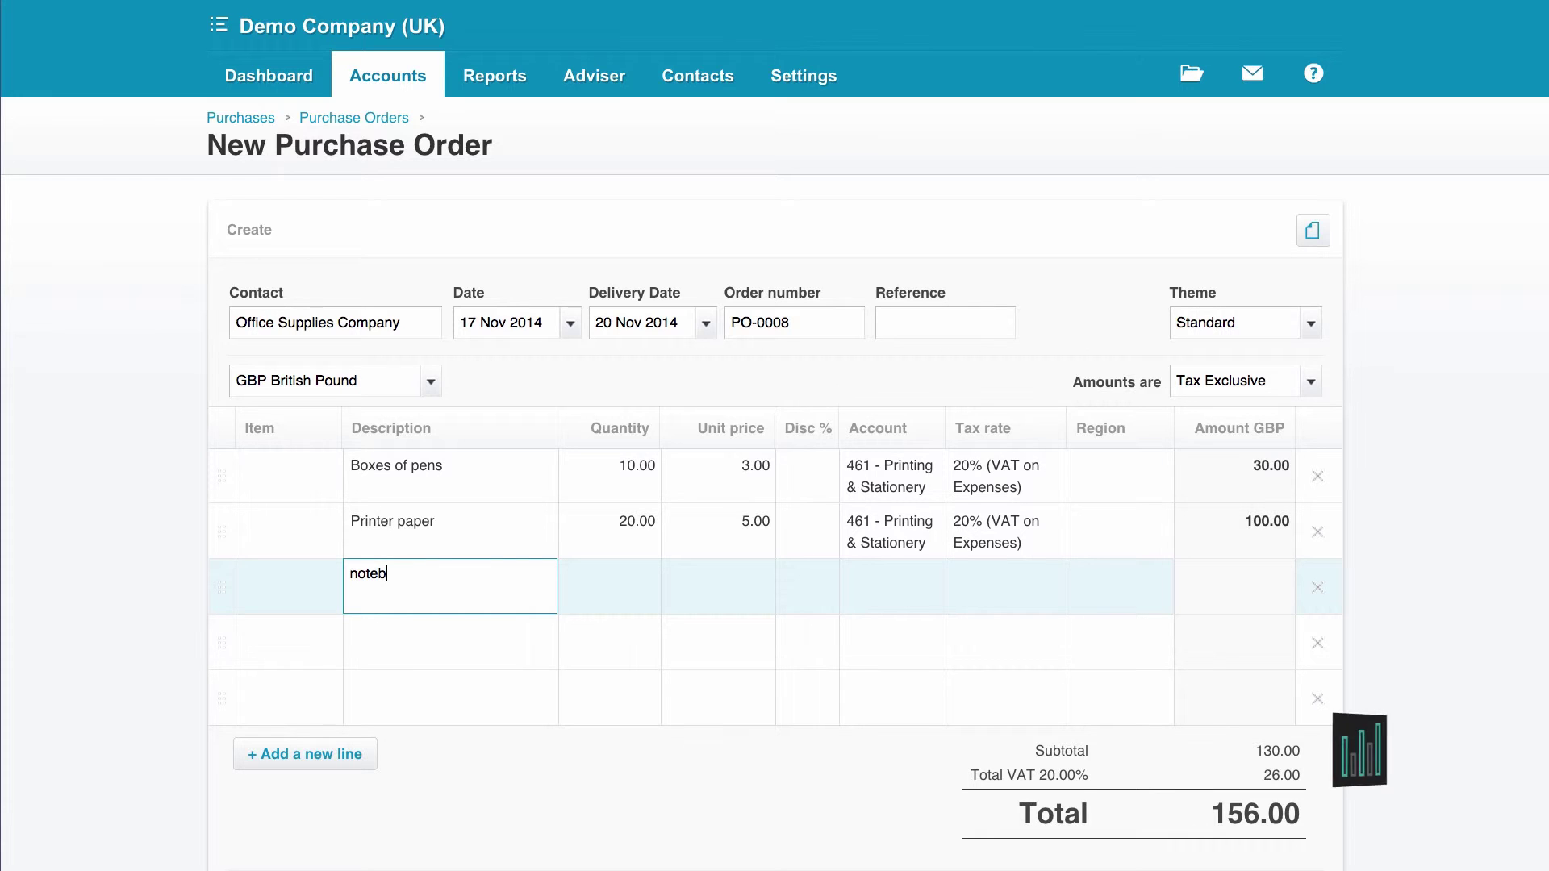
click(609, 585)
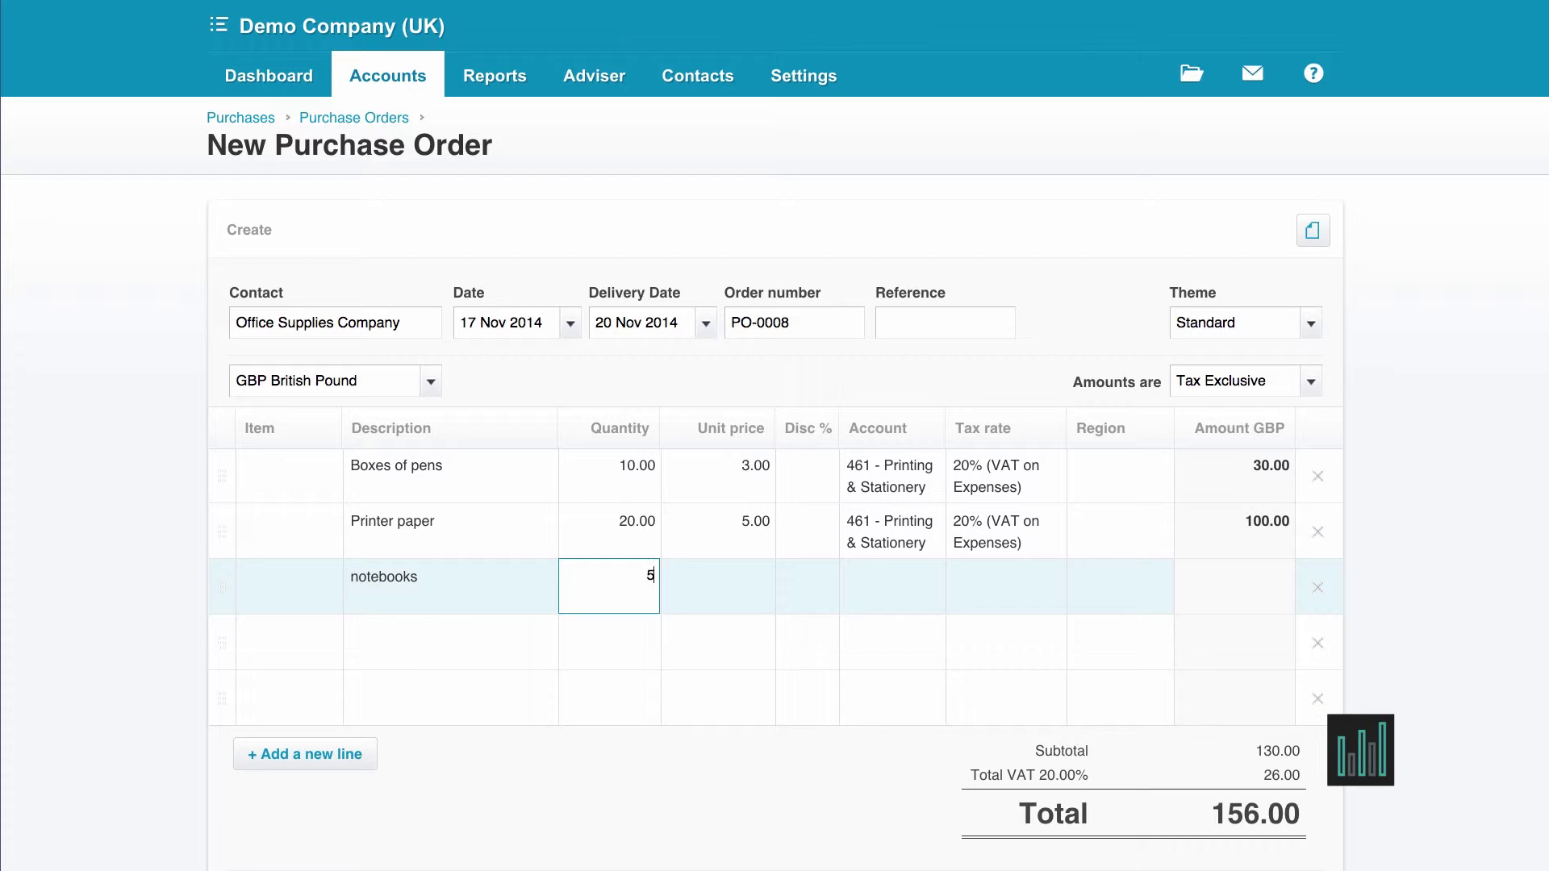
key(Tab)
text(1)
key(Tab)
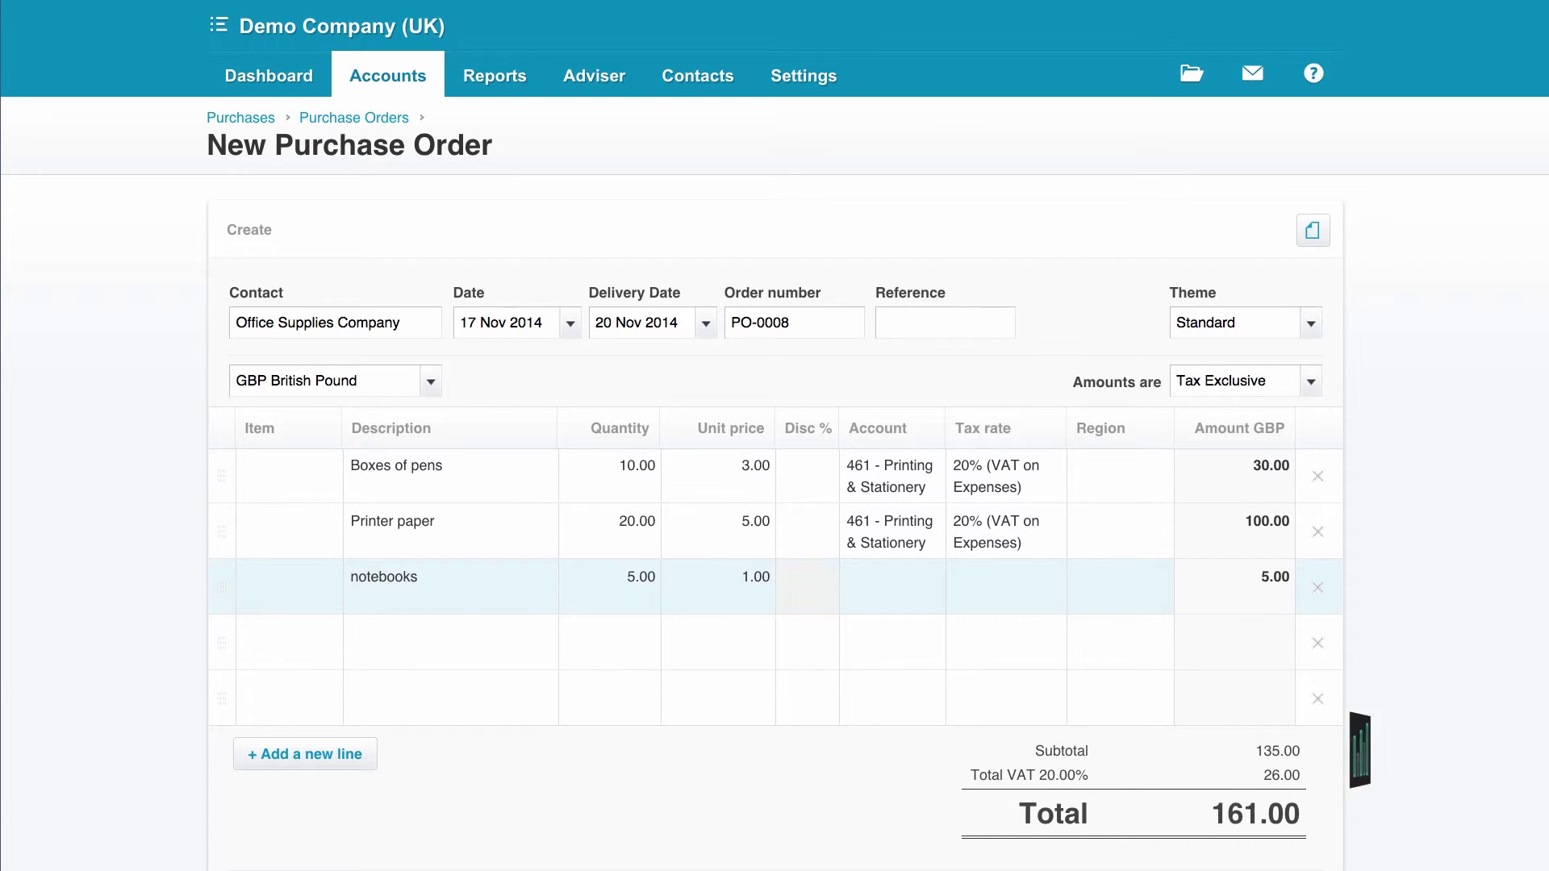
key(Tab)
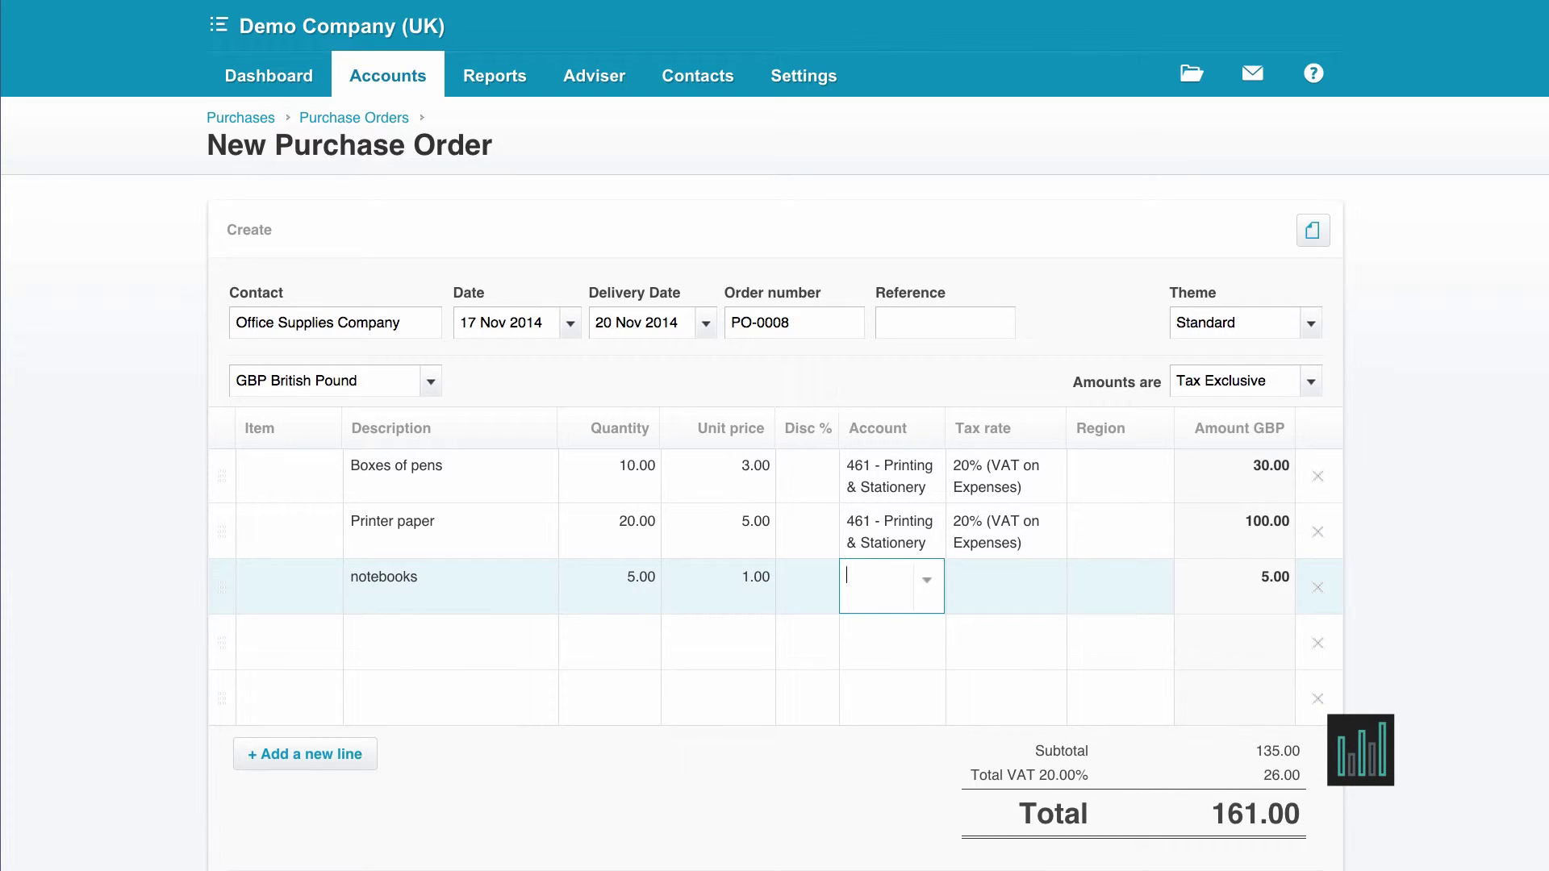
Step: Code the notebooks line to account 461 - Printing & Stationery
text(461)
key(Tab)
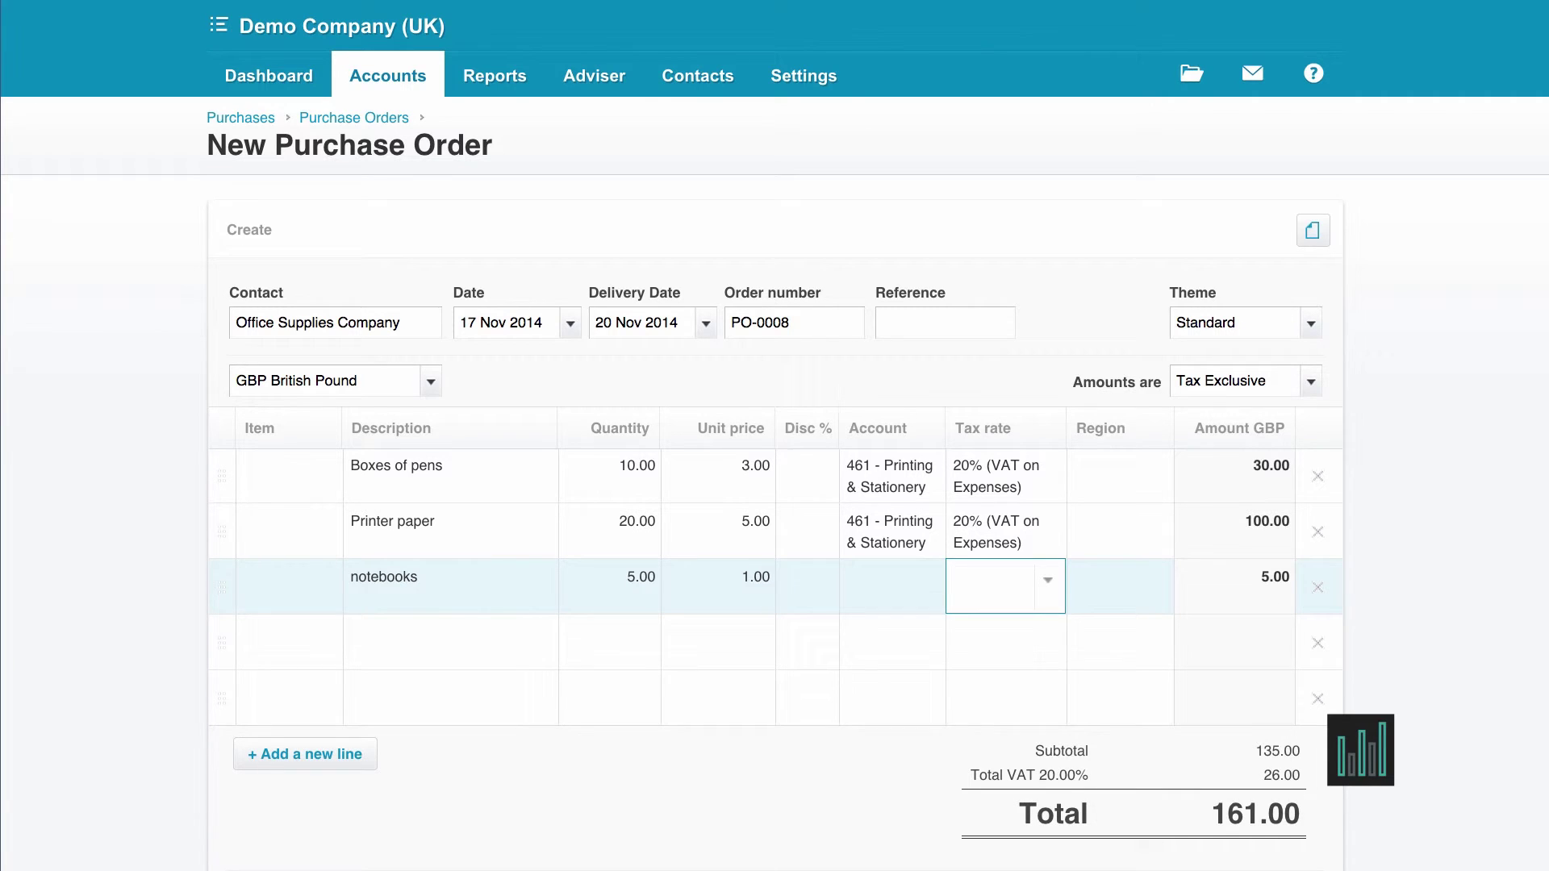
click(882, 594)
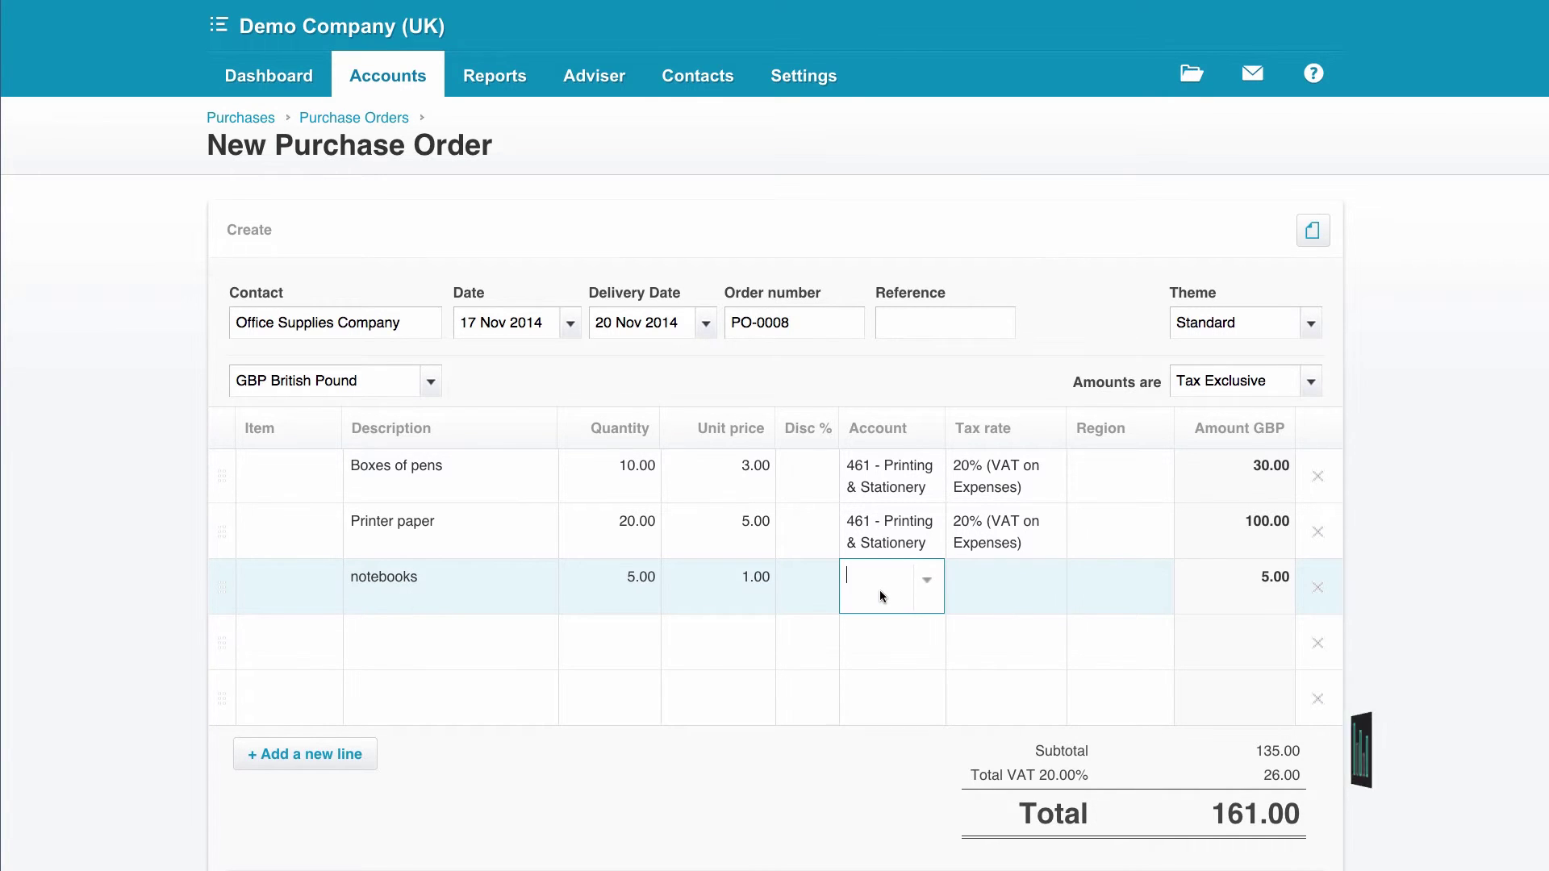
text(461)
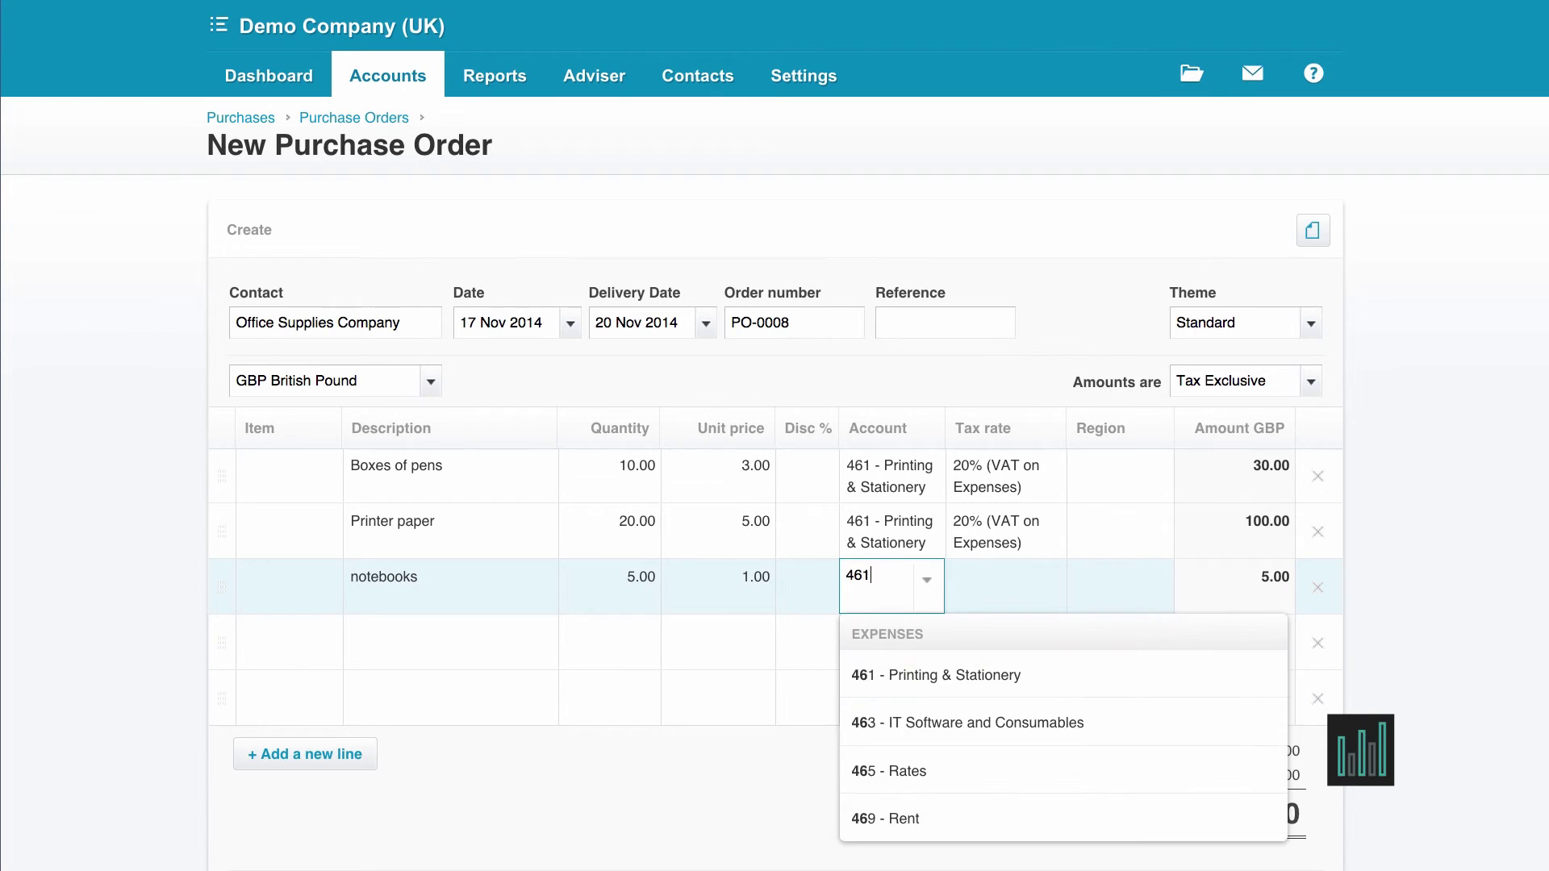
key(Tab)
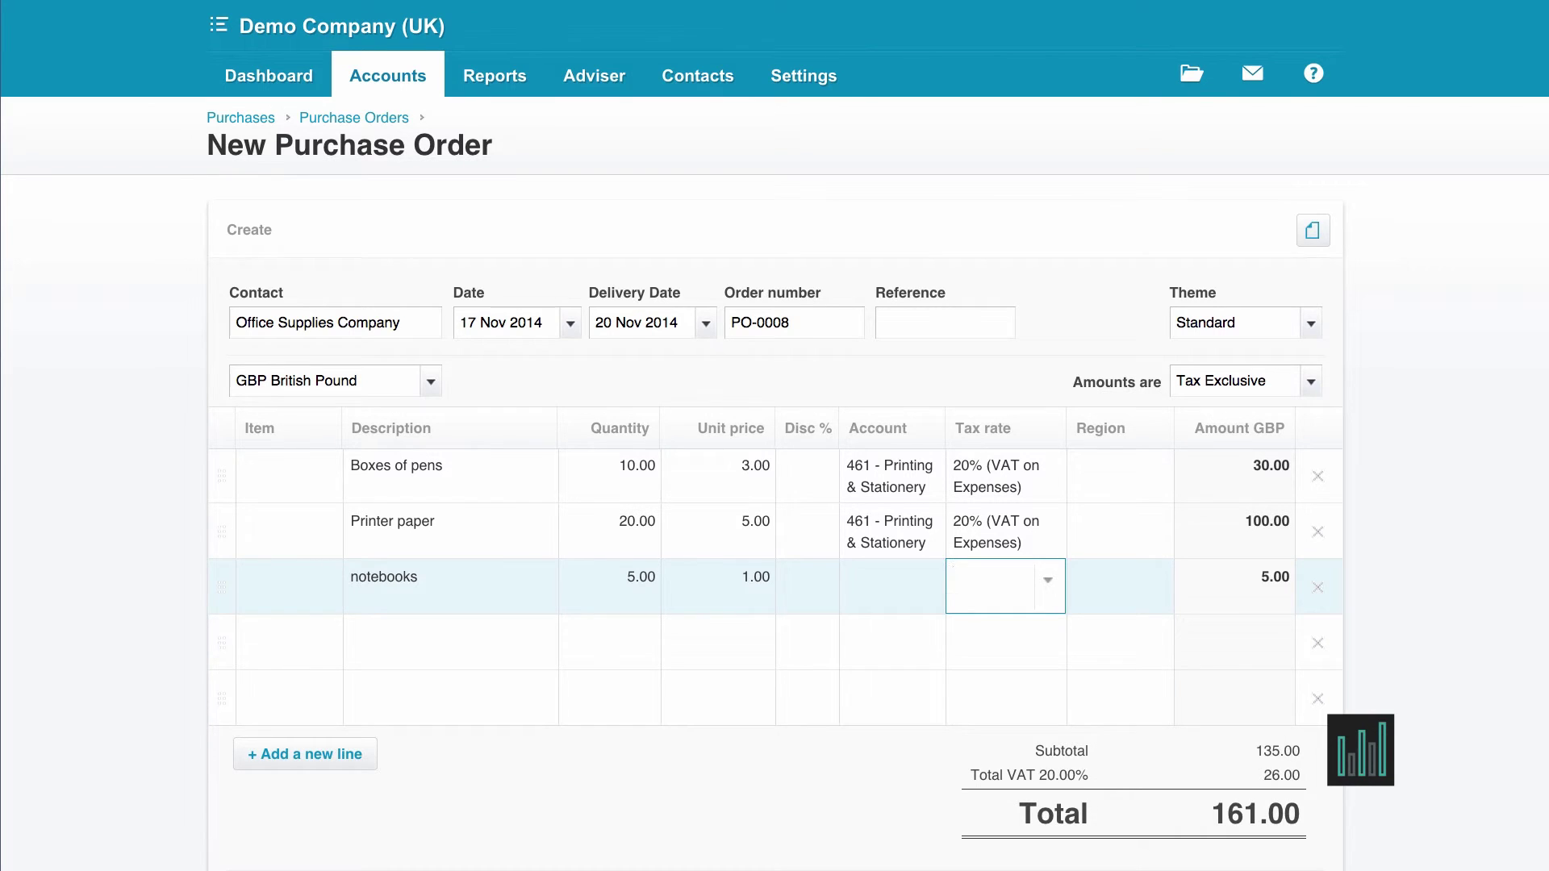
click(868, 578)
text(print)
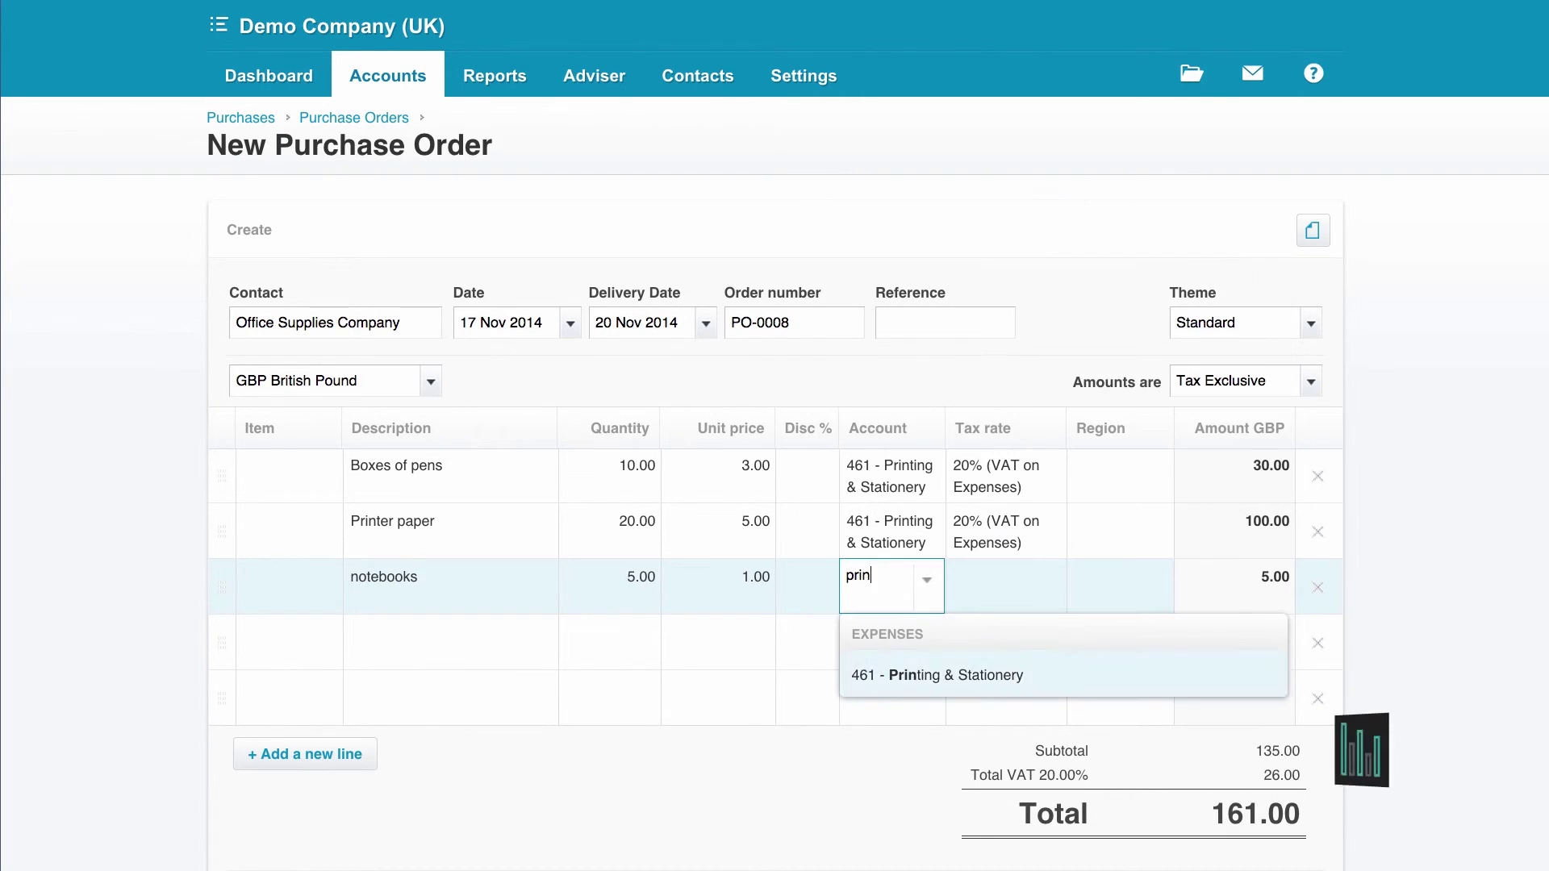
click(937, 677)
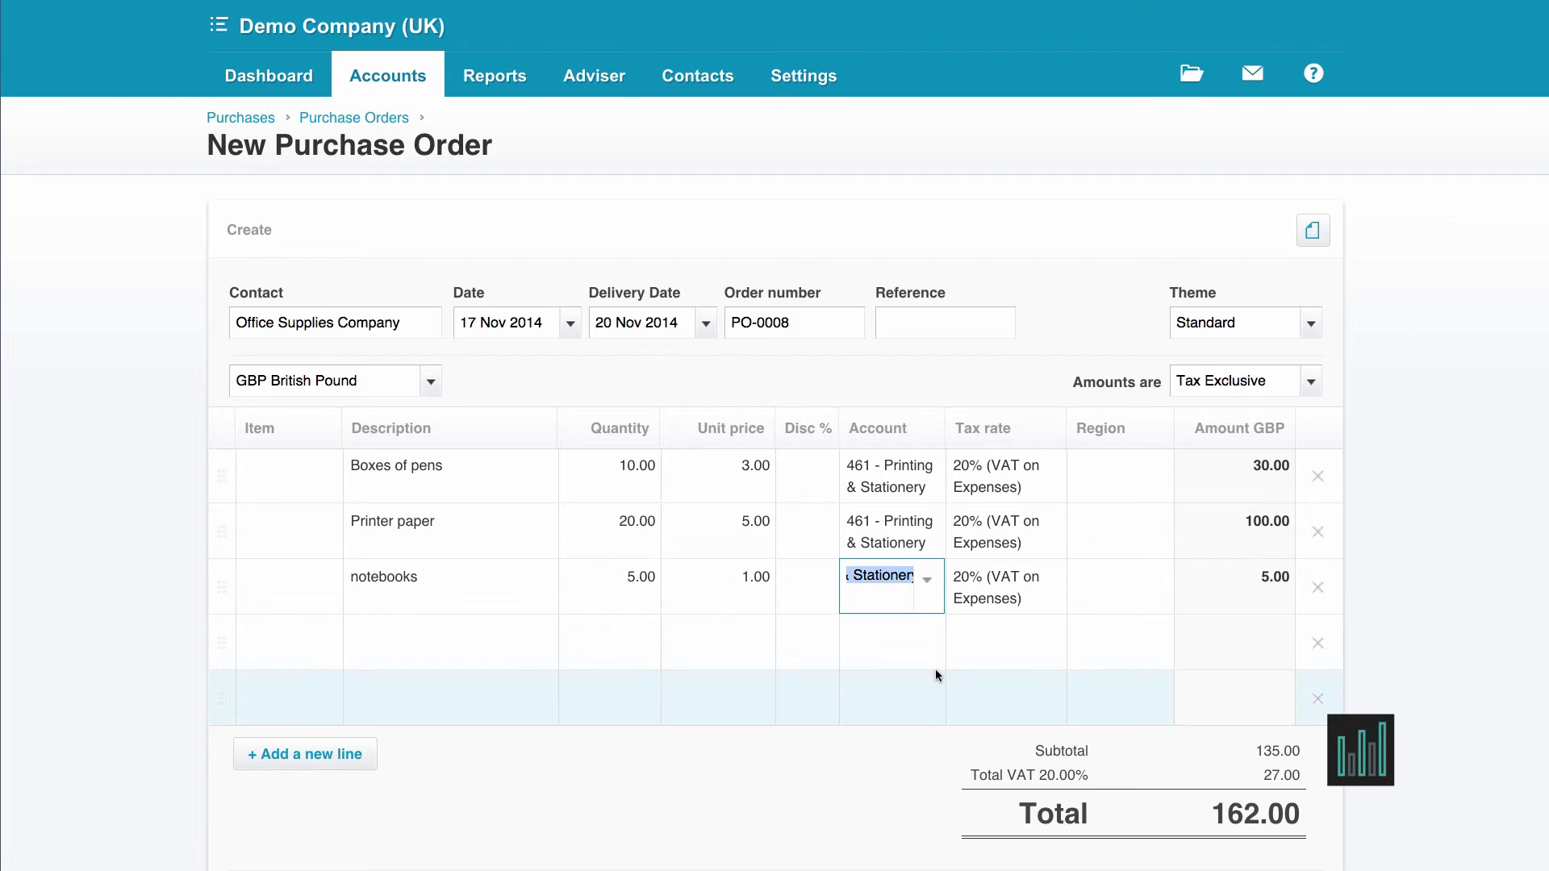
key(Tab)
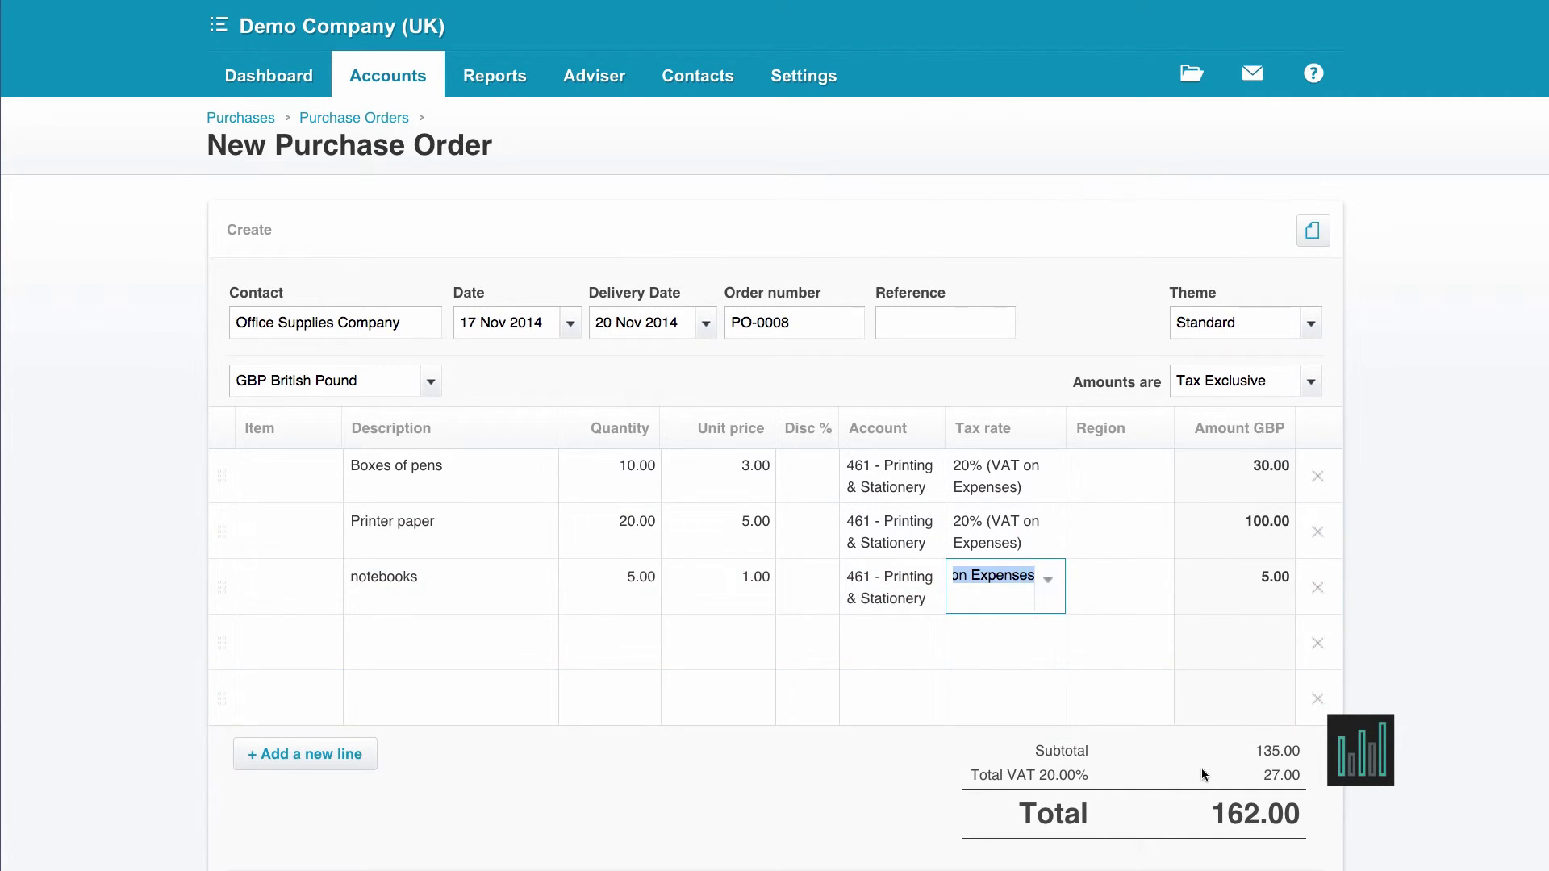
scroll(1213, 818, down, 1)
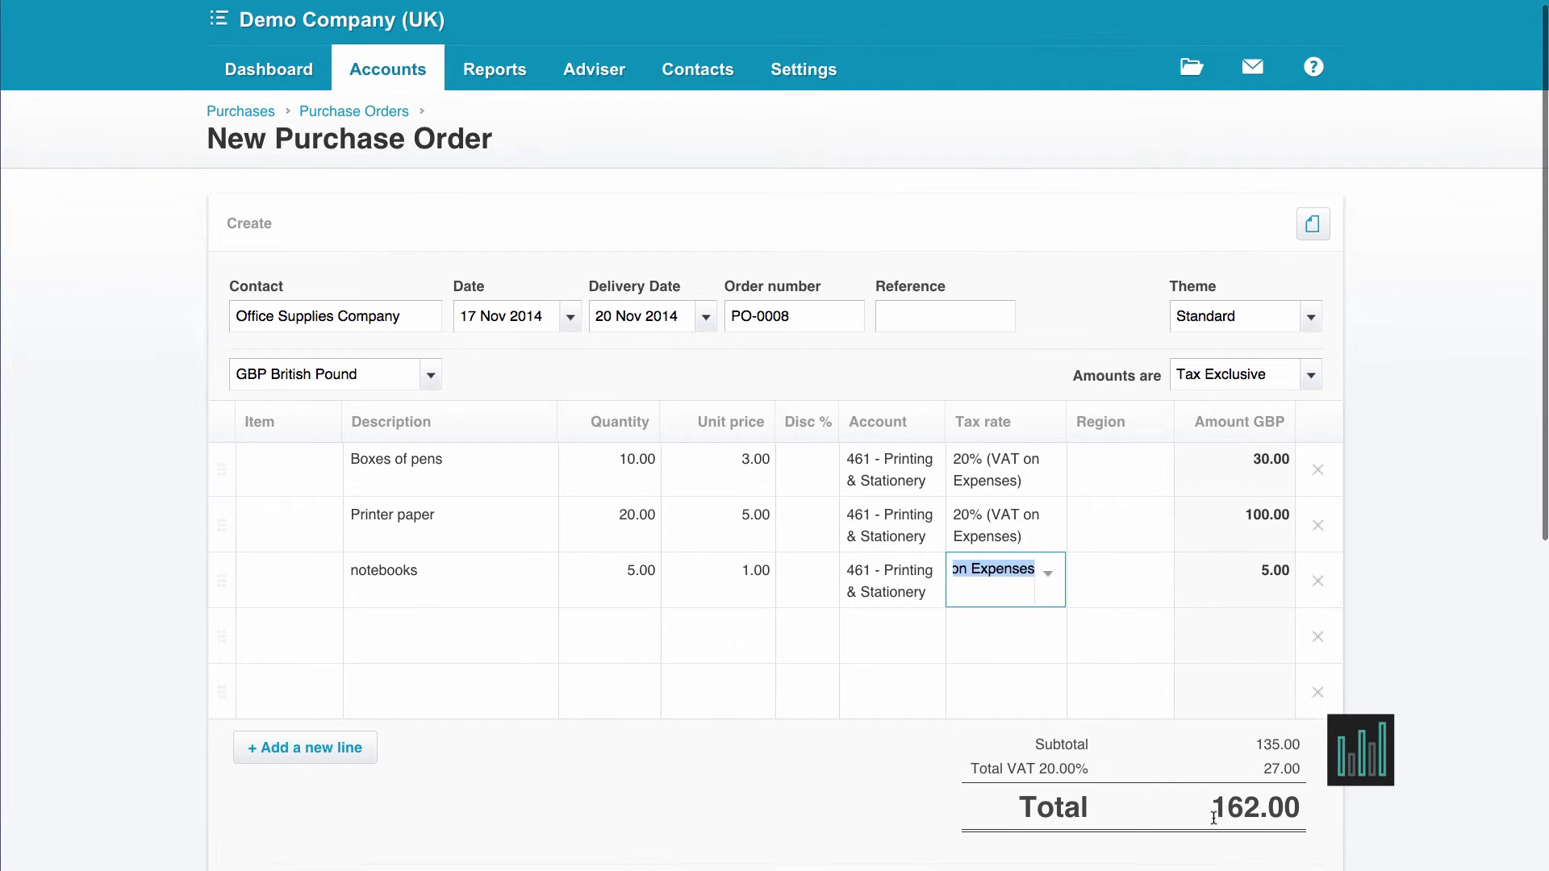
scroll(1212, 817, down, 5)
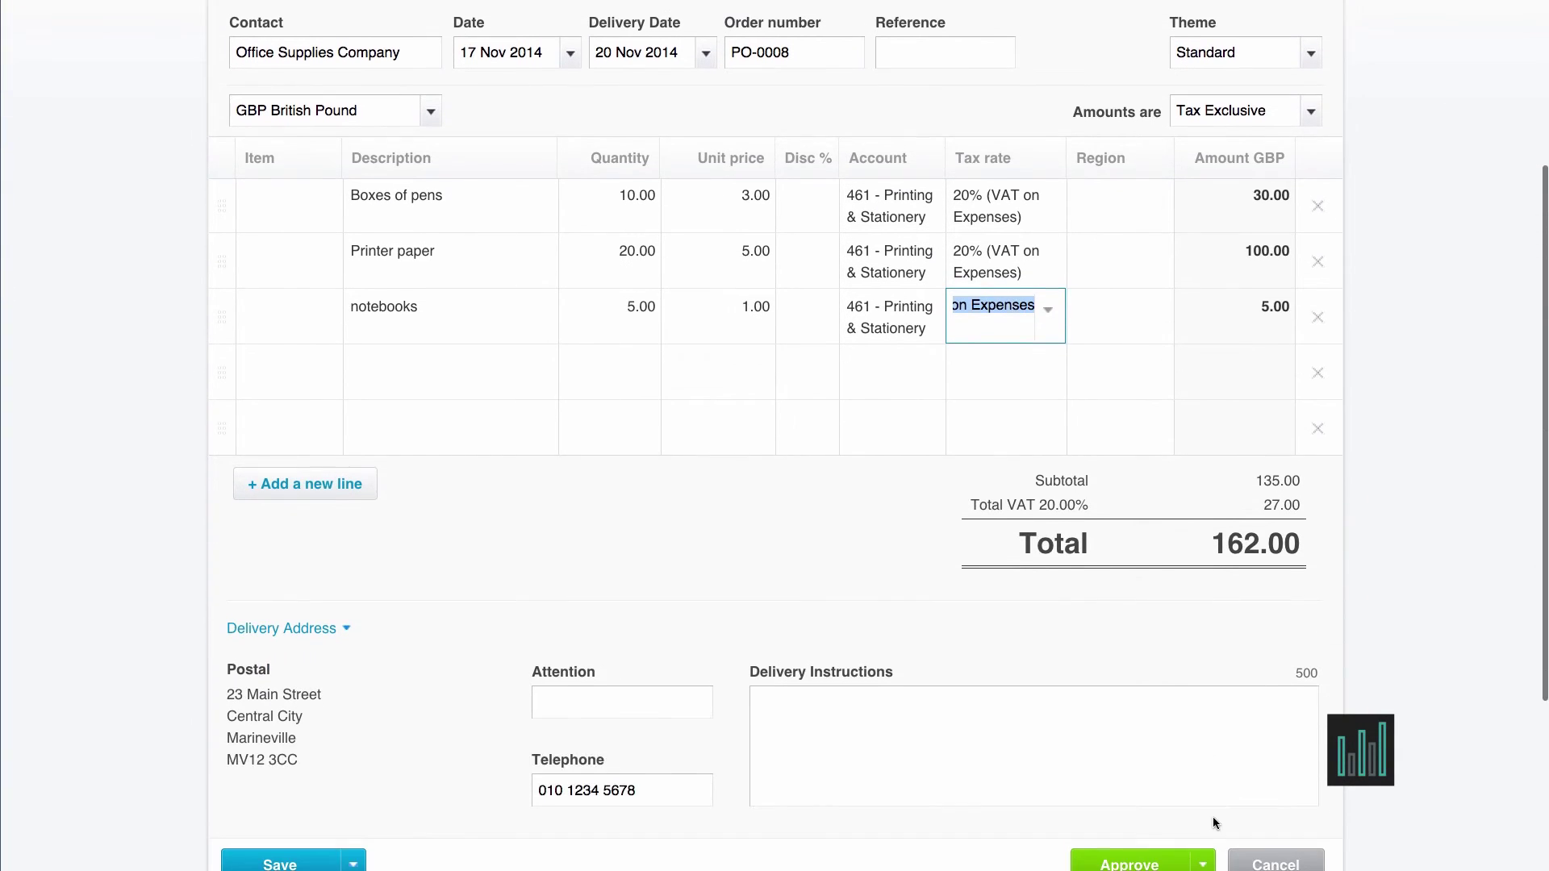
scroll(1212, 817, down, 3)
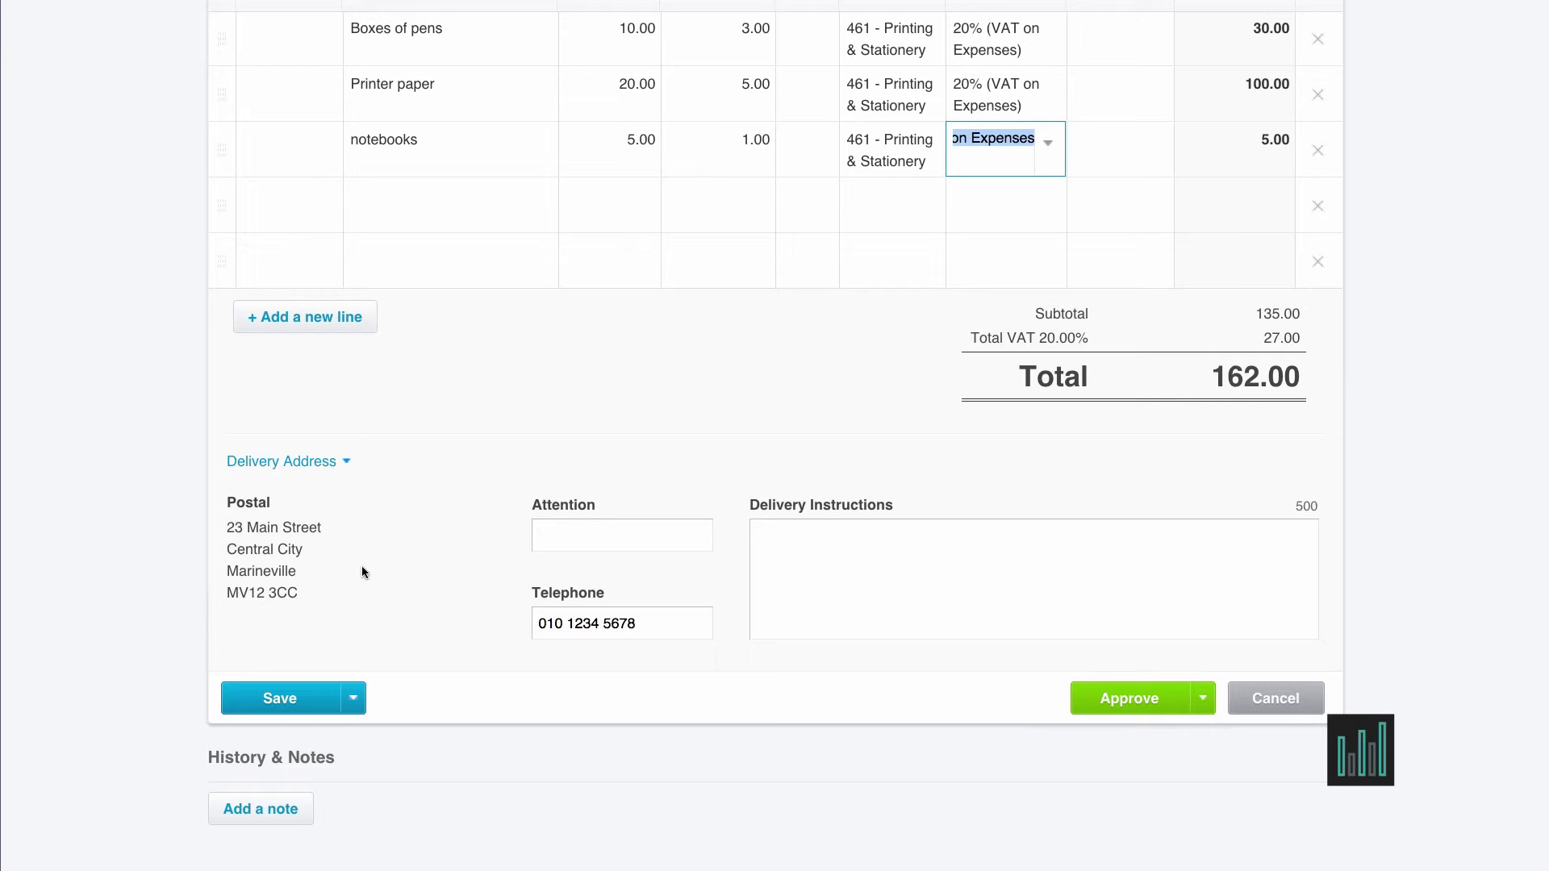
click(344, 463)
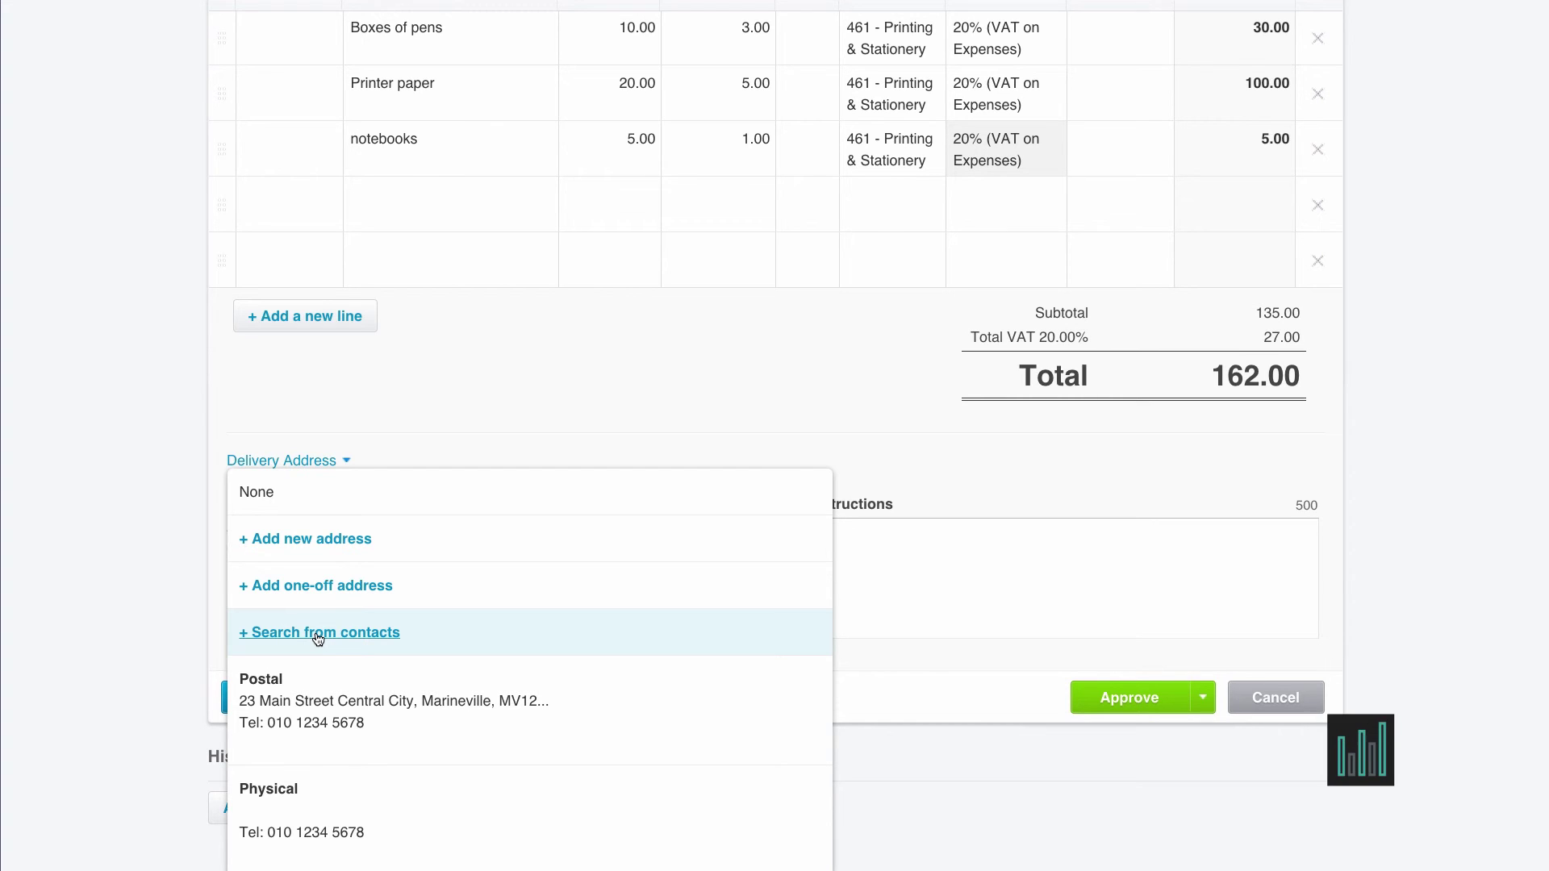
click(467, 440)
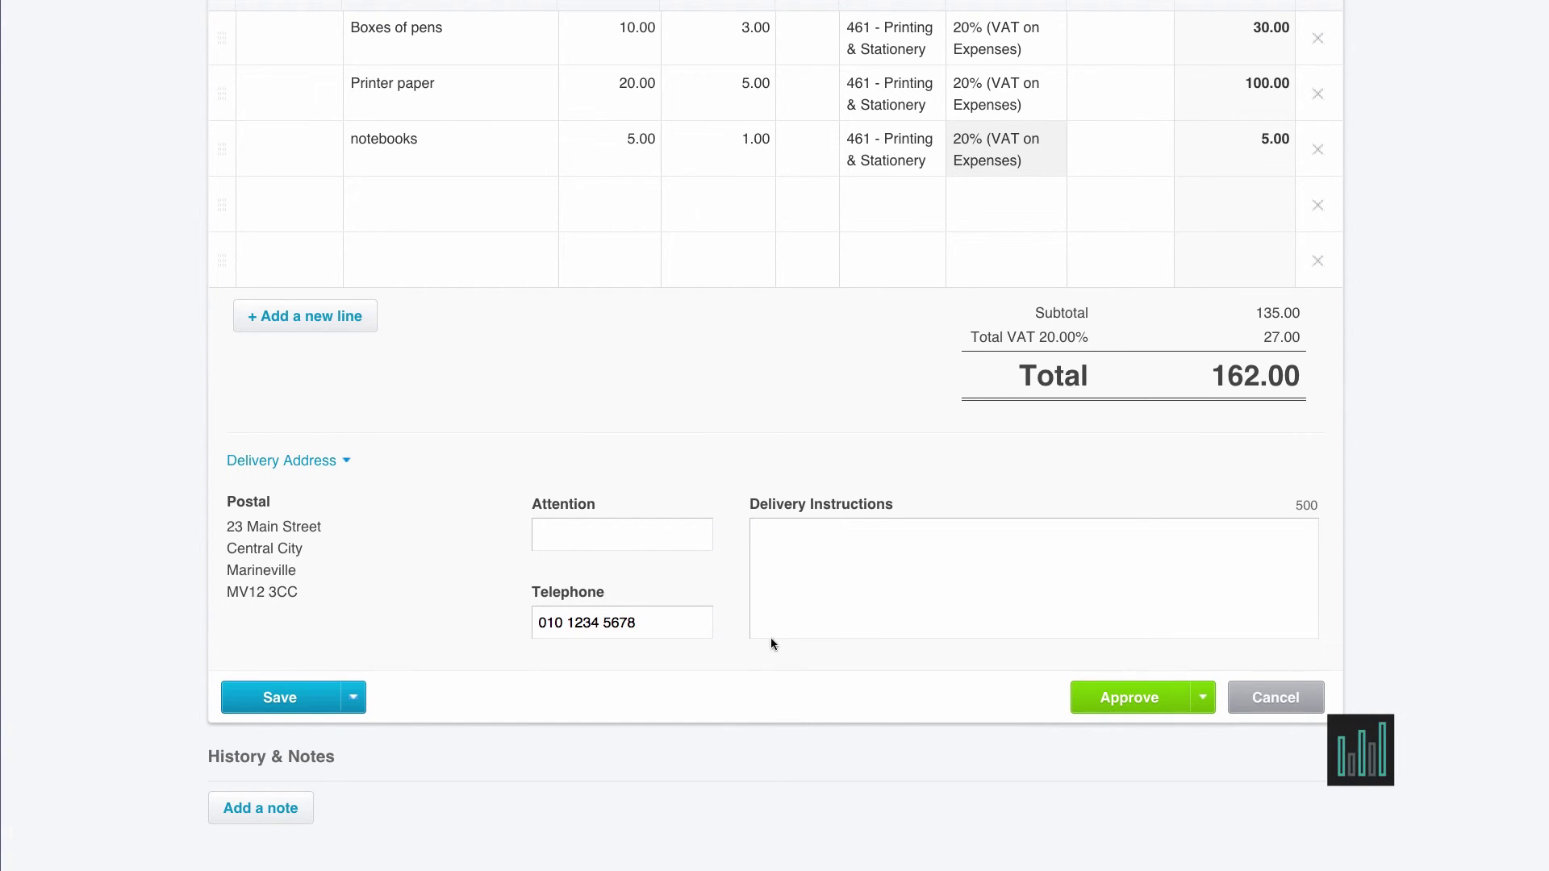
Step: Enter 'Please leave outside the door' as the delivery instructions, correcting the typo
click(778, 544)
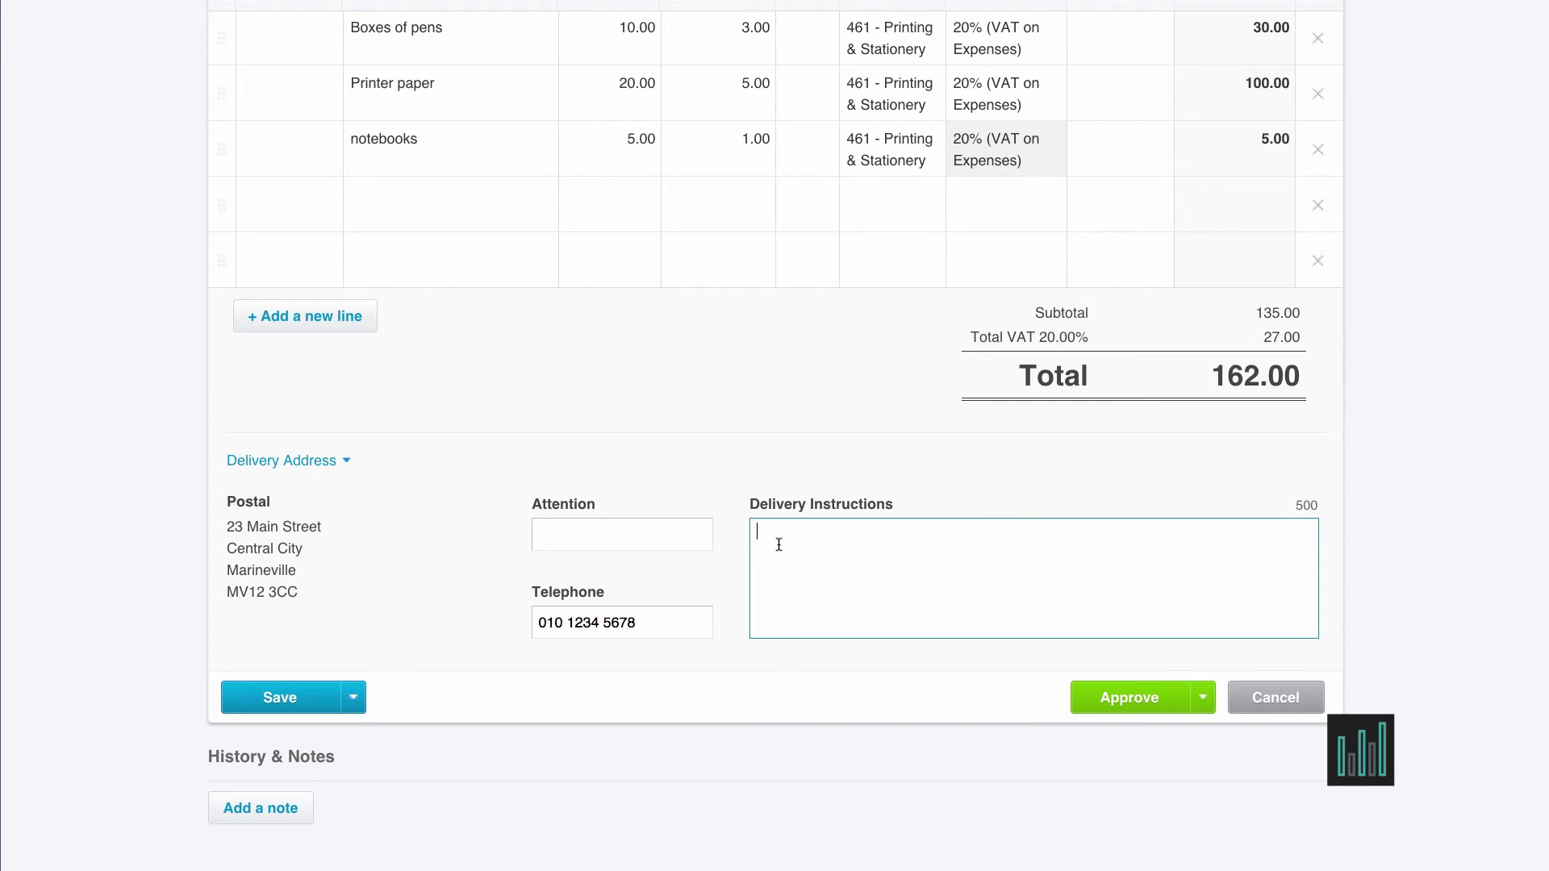
text(Please lave)
key(BackSpace)
key(BackSpace)
key(BackSpace)
key(BackSpace)
text(eave outside the d)
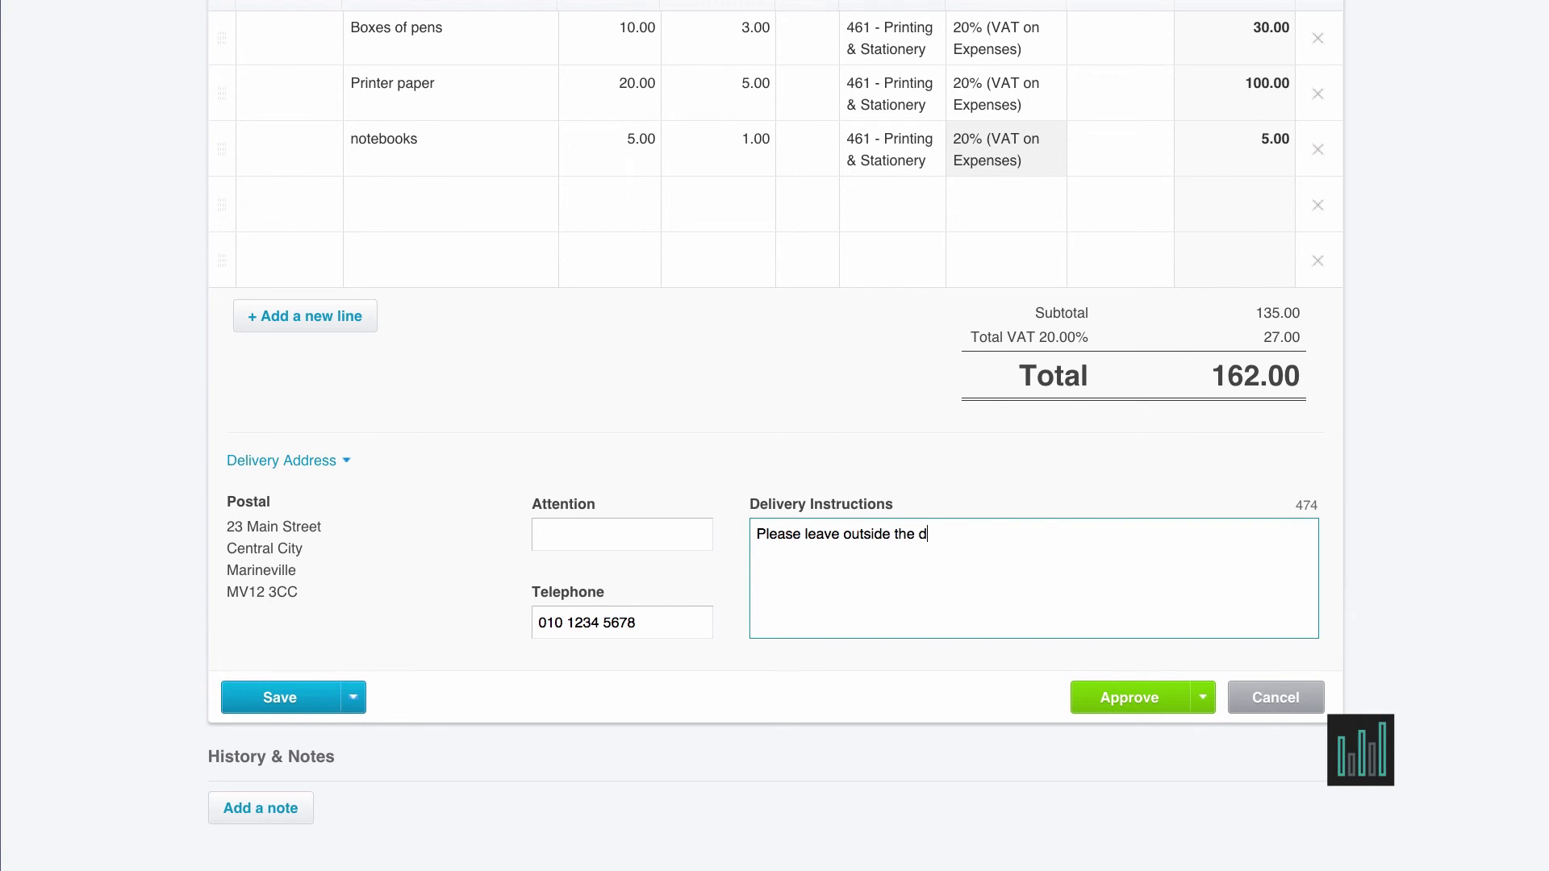
text(oor)
Step: Approve purchase order PO-0008
click(1140, 707)
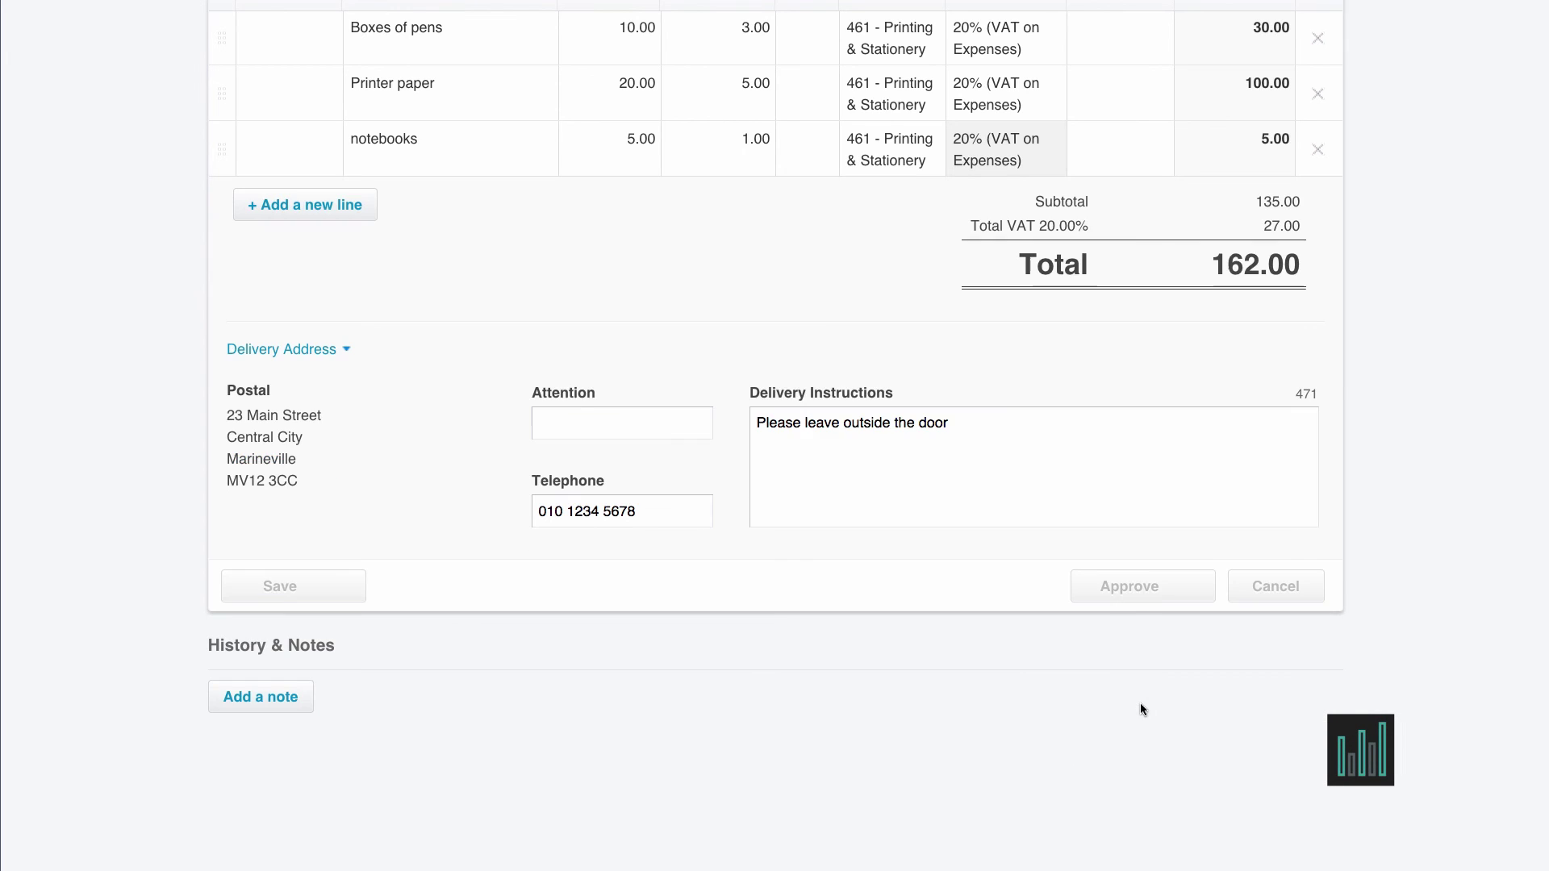